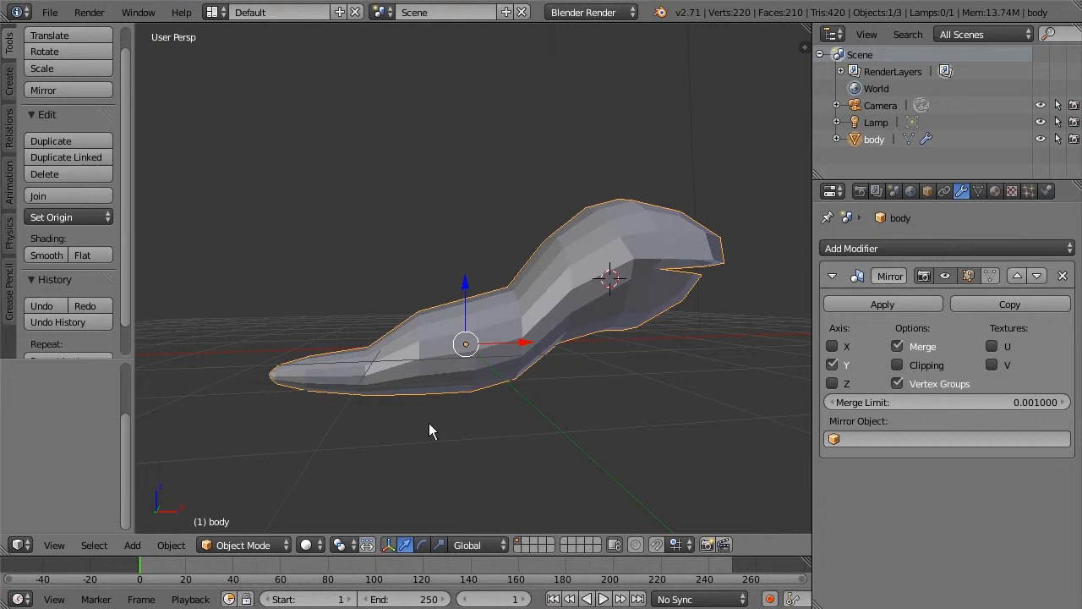
# Raise the body object by about 0.544 along the Z axis.
pyautogui.moveTo(548, 379); pyautogui.dragTo(530, 379, button='middle')
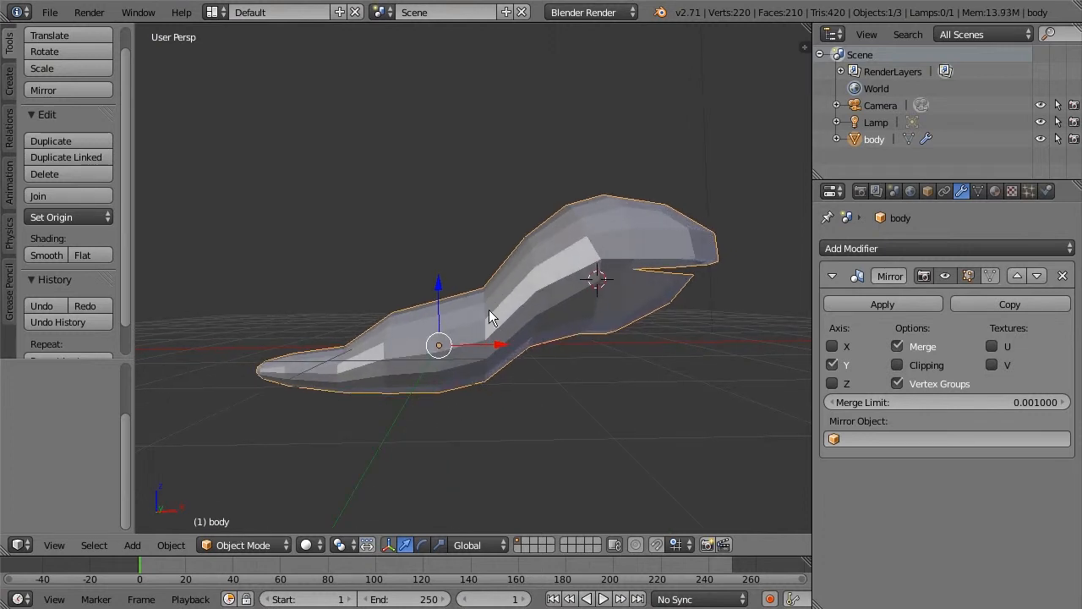
pyautogui.moveTo(441, 288); pyautogui.dragTo(440, 245)
pyautogui.moveTo(611, 333); pyautogui.dragTo(555, 362, button='middle')
pyautogui.scroll(2, 499, 380)
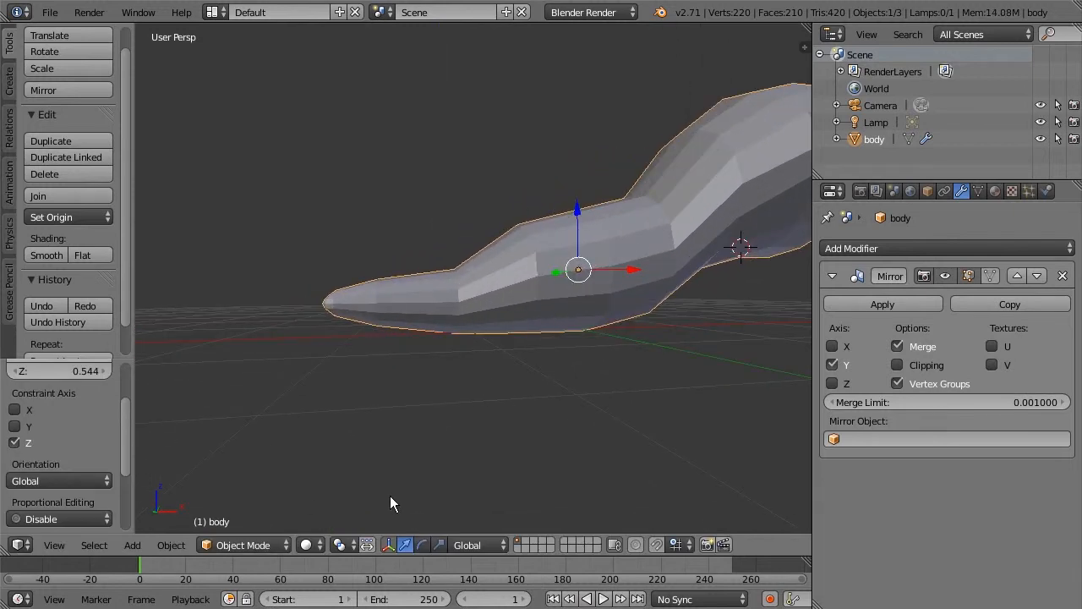
# In Edit Mode with wireframe shading, select the tail tip vertices and lower them by about 0.076 along Z.
pyautogui.press('Tab')
pyautogui.moveTo(493, 406); pyautogui.dragTo(374, 427, button='middle')
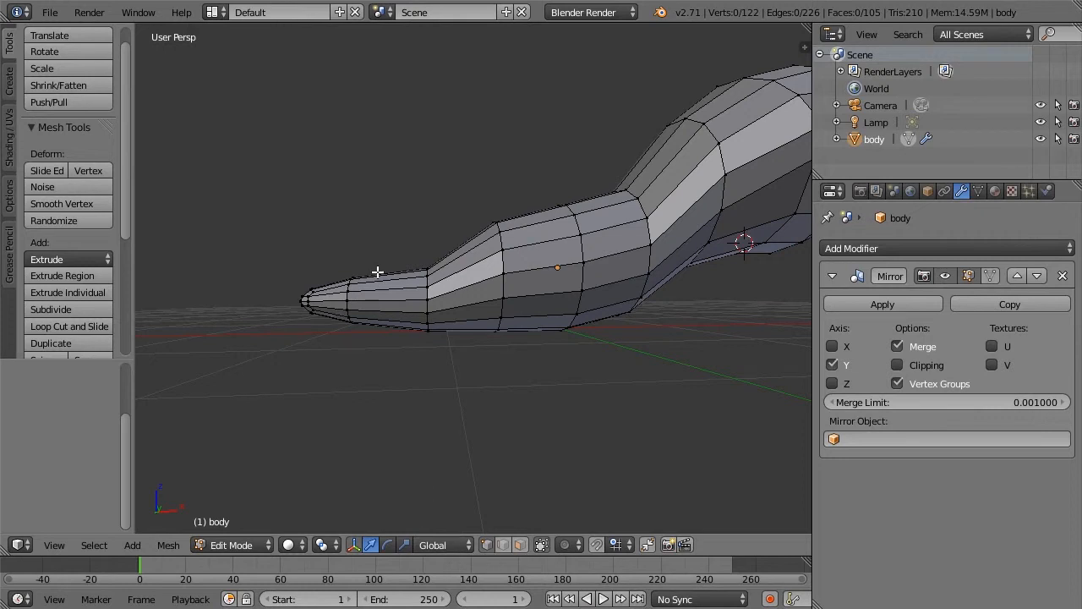
pyautogui.click(288, 544)
pyautogui.click(330, 507)
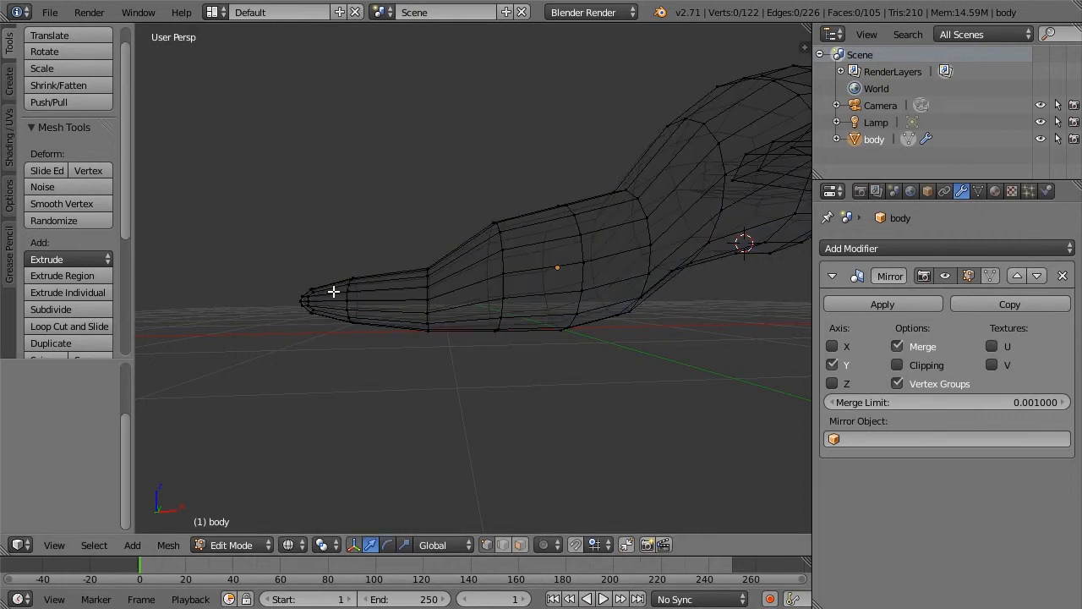
pyautogui.moveTo(385, 310)
pyautogui.keyDown('ctrl'); pyautogui.mouseDown()
pyautogui.moveTo(394, 249)
pyautogui.moveTo(385, 269)
pyautogui.mouseUp(); pyautogui.keyUp('ctrl')
pyautogui.moveTo(331, 245); pyautogui.dragTo(319, 249)
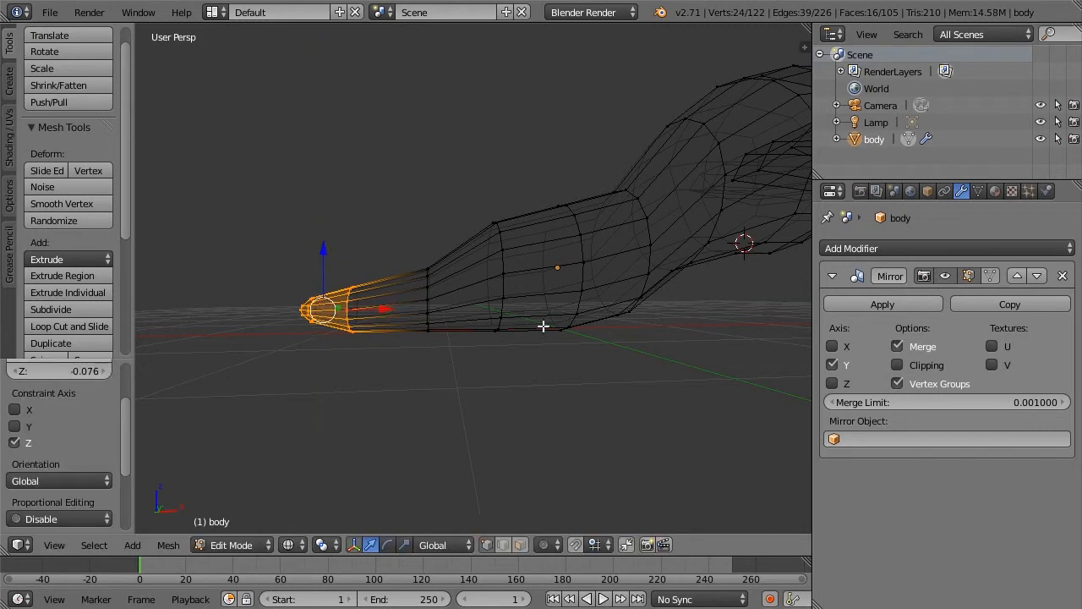
pyautogui.moveTo(531, 323); pyautogui.dragTo(536, 324, button='middle')
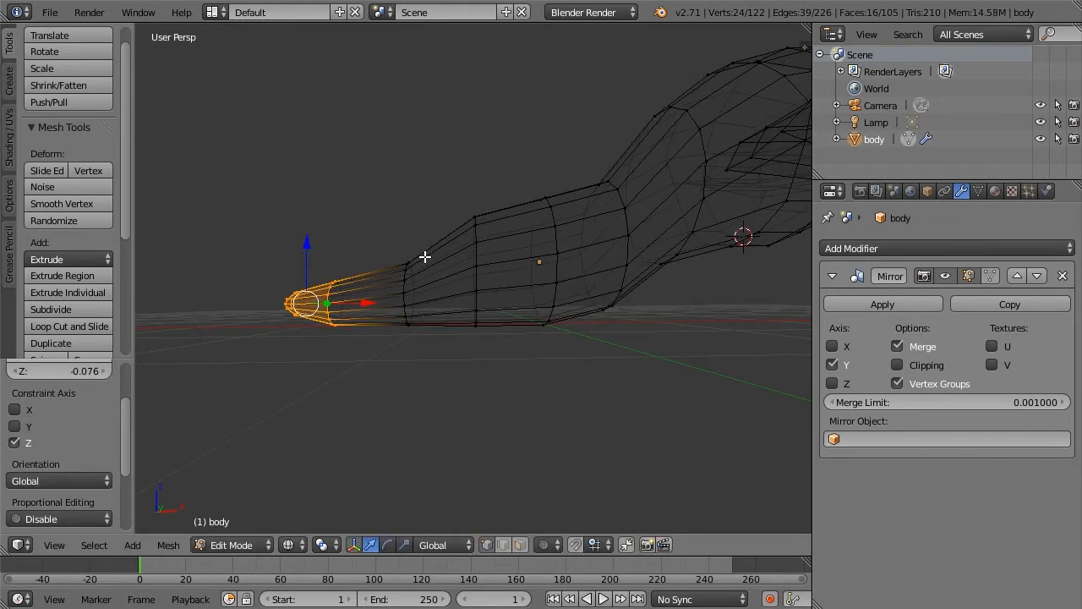
# Select the vertex ring just in front of the tail tip and raise it along Z, first by about 0.128 and then slightly more.
pyautogui.press('a')
pyautogui.moveTo(435, 253)
pyautogui.keyDown('ctrl'); pyautogui.mouseDown()
pyautogui.moveTo(394, 259)
pyautogui.moveTo(422, 235)
pyautogui.mouseUp(); pyautogui.keyUp('ctrl')
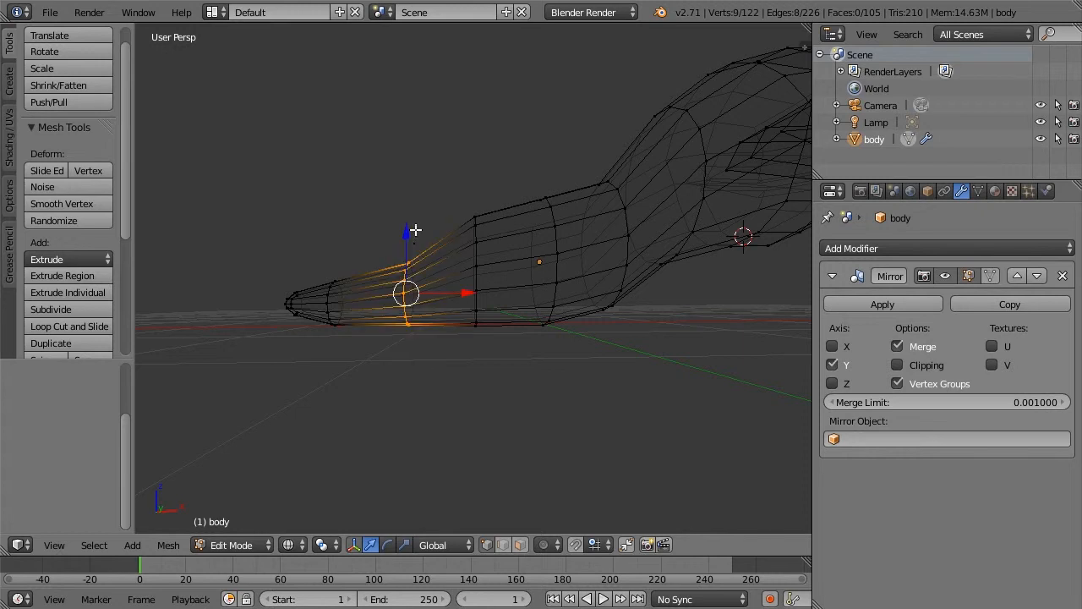
pyautogui.press('g')
pyautogui.press('z')
pyautogui.click(413, 213)
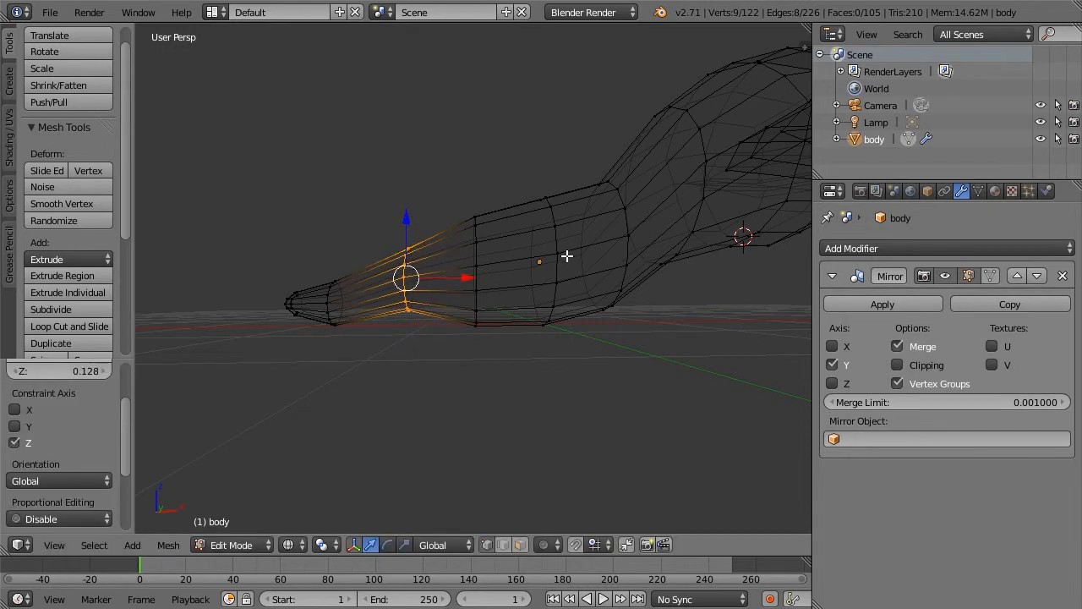
pyautogui.moveTo(502, 306); pyautogui.dragTo(518, 319, button='middle')
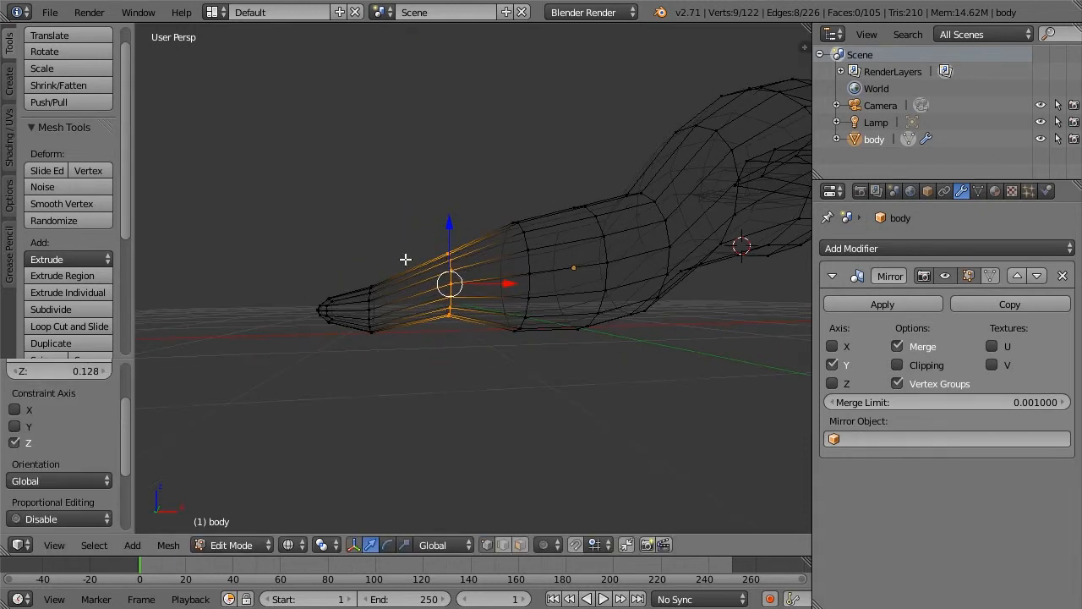
pyautogui.moveTo(411, 309); pyautogui.dragTo(460, 295, button='middle')
pyautogui.moveTo(499, 251); pyautogui.dragTo(477, 254, button='middle')
pyautogui.moveTo(441, 226); pyautogui.dragTo(434, 215)
pyautogui.moveTo(525, 247); pyautogui.dragTo(513, 250, button='middle')
# Select the four upper vertices of the next ring on the back and lower them by about 0.106 along Z.
pyautogui.press('a')
pyautogui.moveTo(494, 209); pyautogui.dragTo(490, 205, button='middle')
pyautogui.moveTo(493, 196)
pyautogui.keyDown('ctrl'); pyautogui.mouseDown()
pyautogui.moveTo(490, 220)
pyautogui.moveTo(437, 250)
pyautogui.moveTo(456, 186)
pyautogui.mouseUp(); pyautogui.keyUp('ctrl')
pyautogui.press('g')
pyautogui.press('z')
pyautogui.click(466, 179)
pyautogui.moveTo(467, 180); pyautogui.dragTo(586, 208, button='middle')
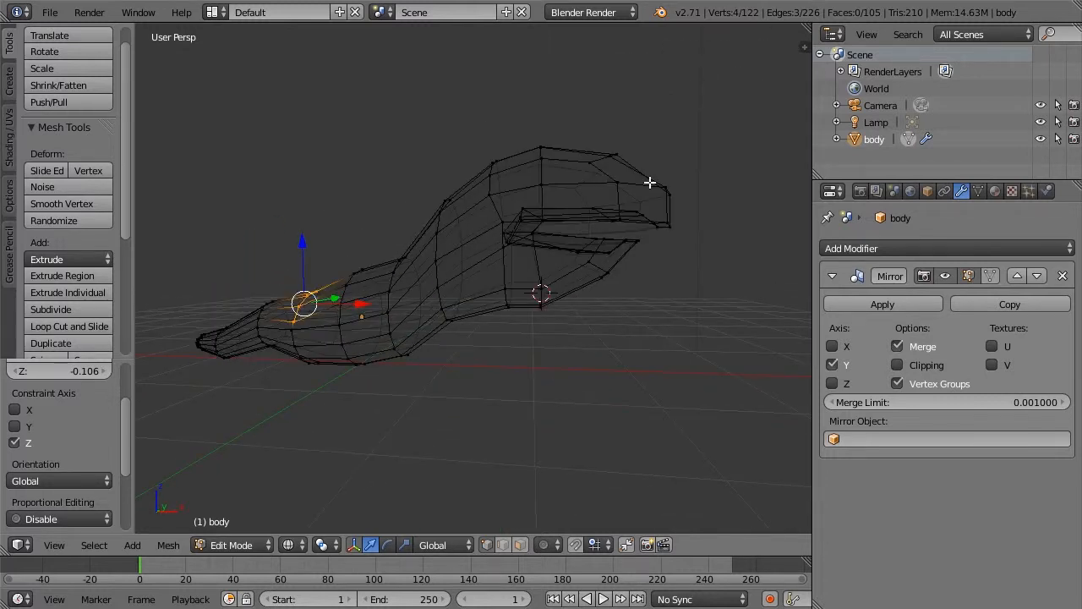
# Select all the head and jaw vertices and raise them by about 0.28 along Z.
pyautogui.press('a')
pyautogui.moveTo(708, 161)
pyautogui.keyDown('ctrl'); pyautogui.mouseDown()
pyautogui.moveTo(533, 365)
pyautogui.moveTo(473, 203)
pyautogui.moveTo(756, 132)
pyautogui.mouseUp(); pyautogui.keyUp('ctrl')
pyautogui.moveTo(572, 158); pyautogui.dragTo(580, 128)
pyautogui.moveTo(580, 128); pyautogui.dragTo(593, 224, button='middle')
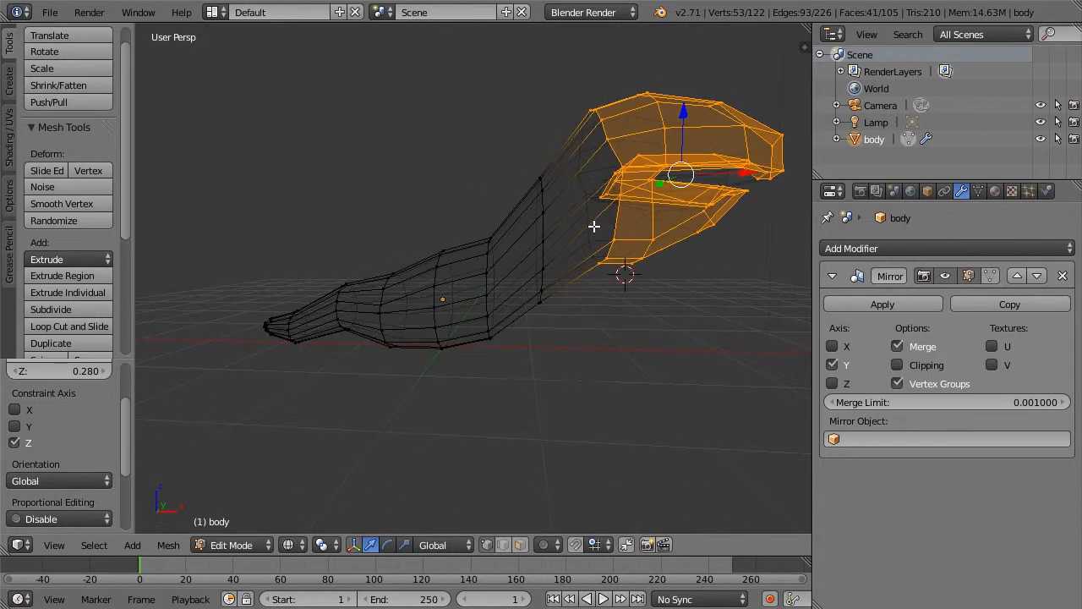
# Add an edge loop around the upper neck just behind the head and adjust its position slightly.
pyautogui.press('a')
pyautogui.moveTo(619, 398); pyautogui.dragTo(596, 340, button='middle')
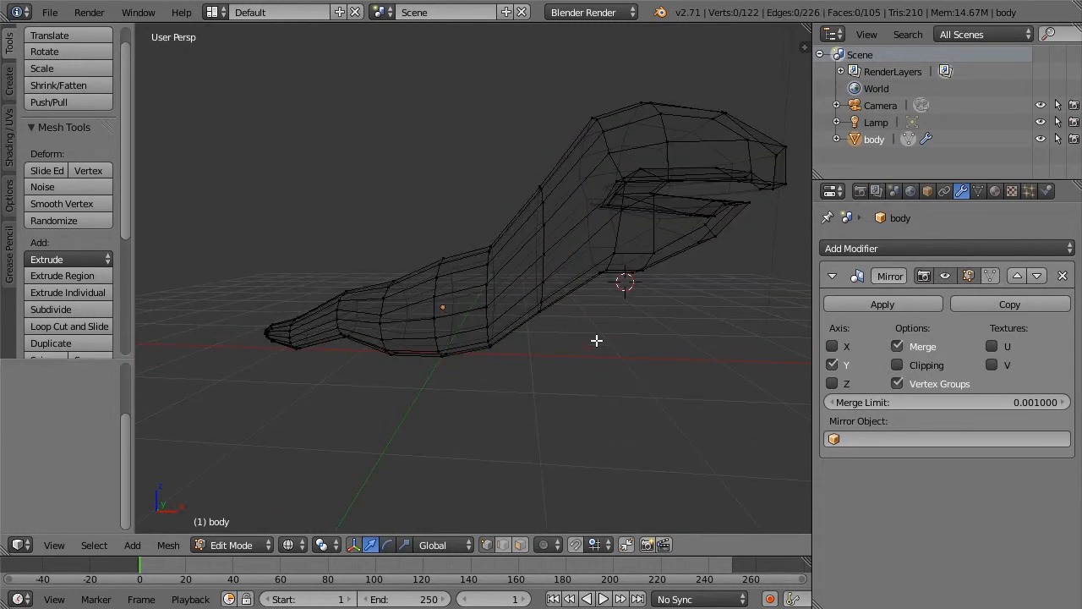
pyautogui.scroll(3, 590, 308)
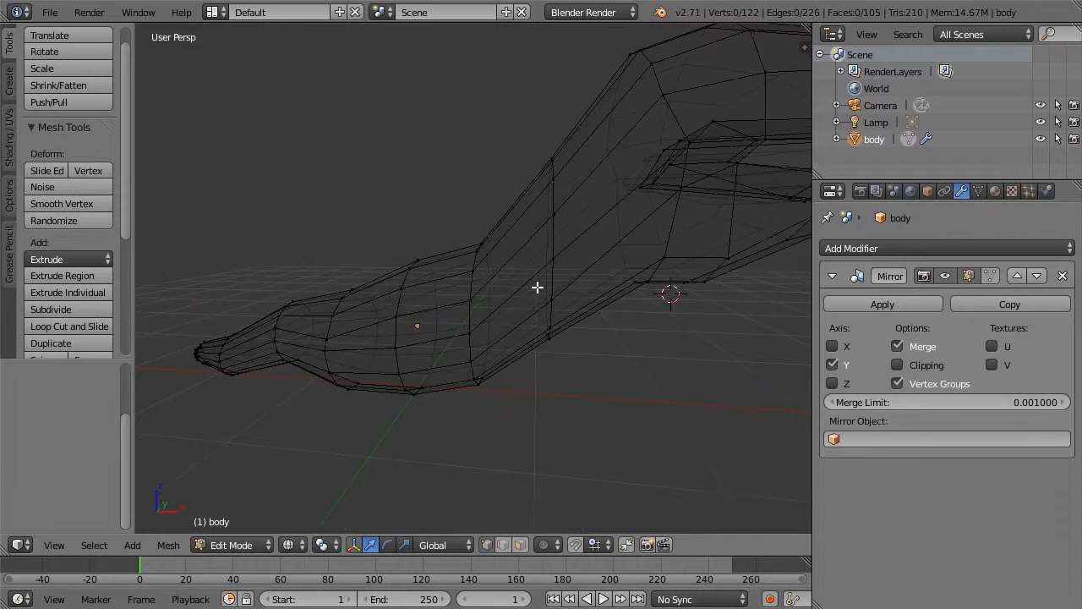
pyautogui.hotkey('ctrl', 'r')
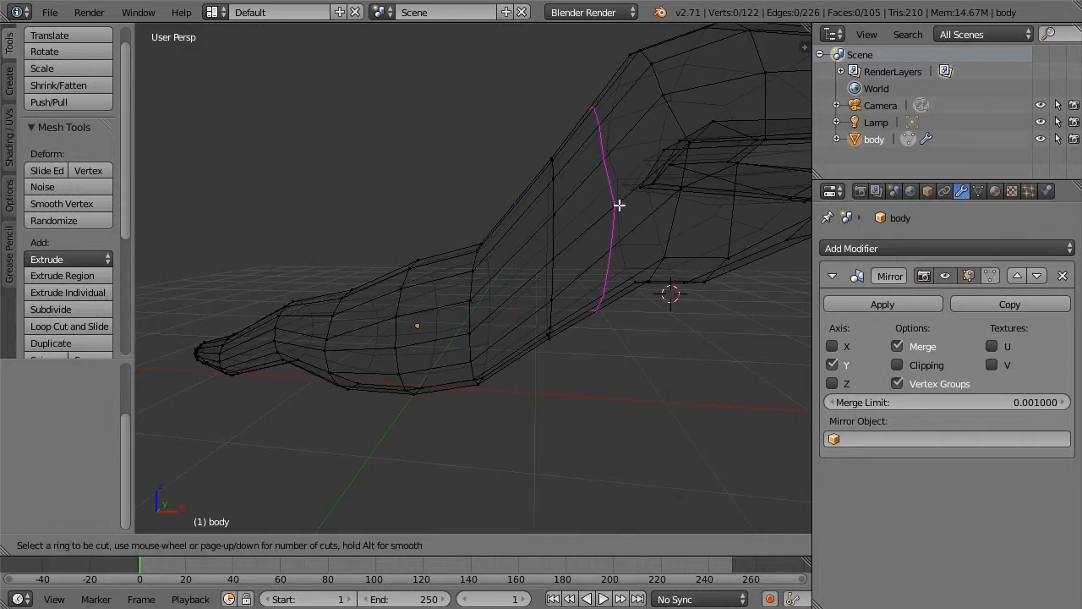
pyautogui.click(619, 204)
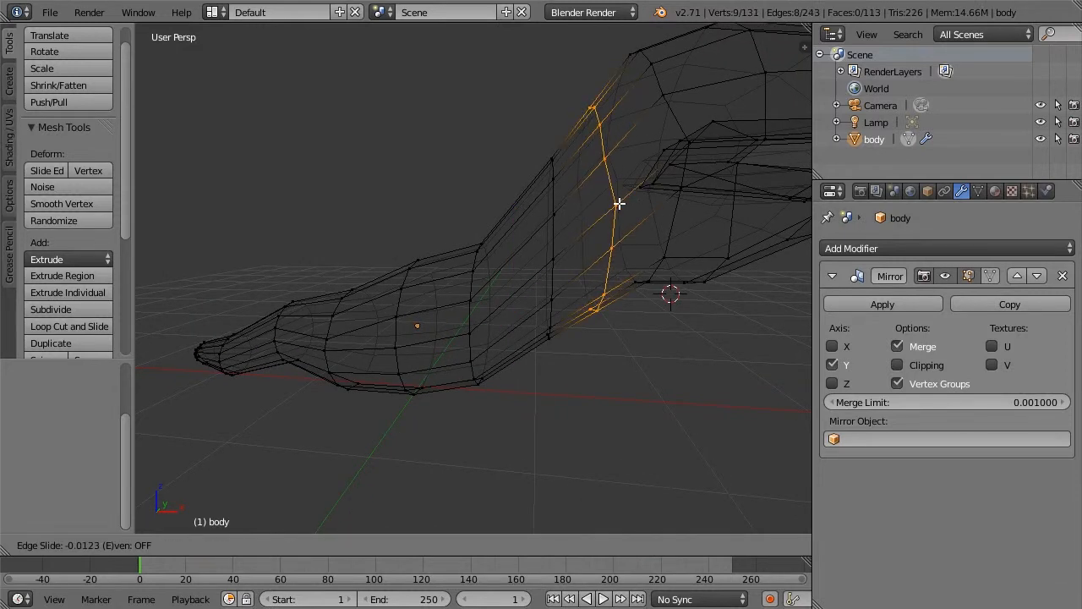
pyautogui.click(619, 204)
pyautogui.moveTo(672, 285); pyautogui.dragTo(656, 310, button='middle')
pyautogui.moveTo(530, 176); pyautogui.dragTo(542, 167)
pyautogui.moveTo(594, 248)
pyautogui.mouseDown(button='middle')
pyautogui.moveTo(616, 241)
pyautogui.moveTo(607, 241)
pyautogui.mouseUp(button='middle')
# Select the vertex ring around the middle of the neck and raise it by about 0.068 along Z.
pyautogui.press('a')
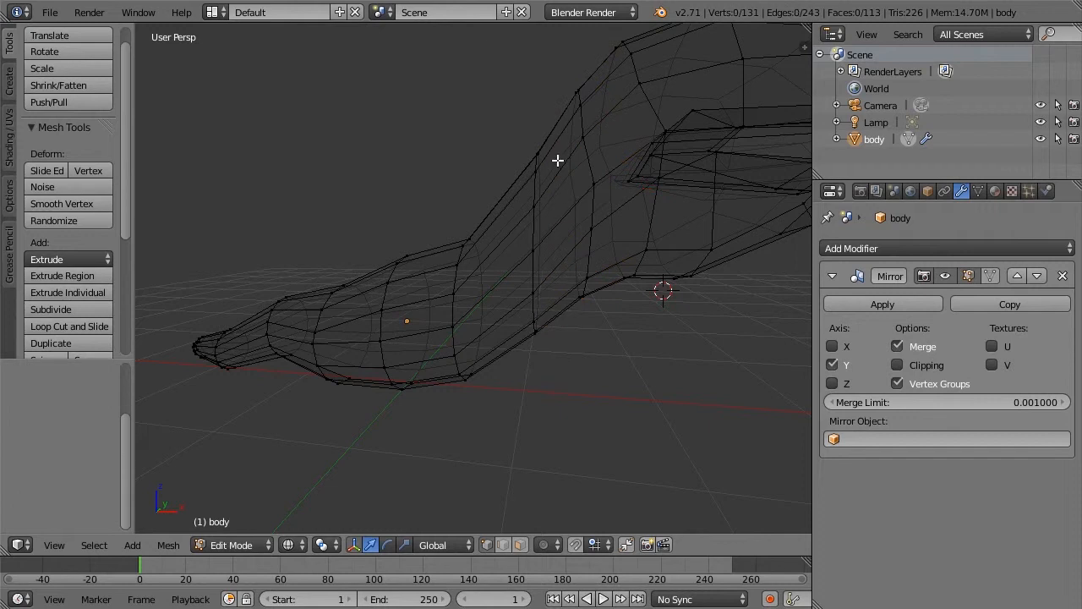
pyautogui.moveTo(555, 130)
pyautogui.keyDown('ctrl'); pyautogui.mouseDown()
pyautogui.moveTo(555, 297)
pyautogui.moveTo(509, 245)
pyautogui.moveTo(538, 102)
pyautogui.mouseUp(); pyautogui.keyUp('ctrl')
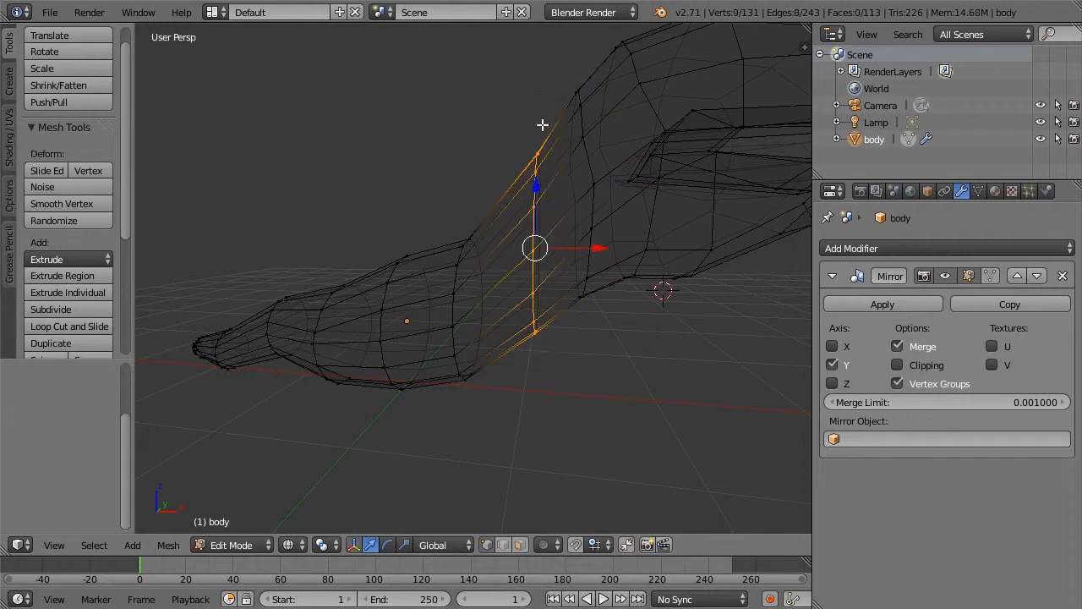
pyautogui.moveTo(541, 186); pyautogui.dragTo(538, 178)
pyautogui.moveTo(538, 178); pyautogui.dragTo(565, 284, button='middle')
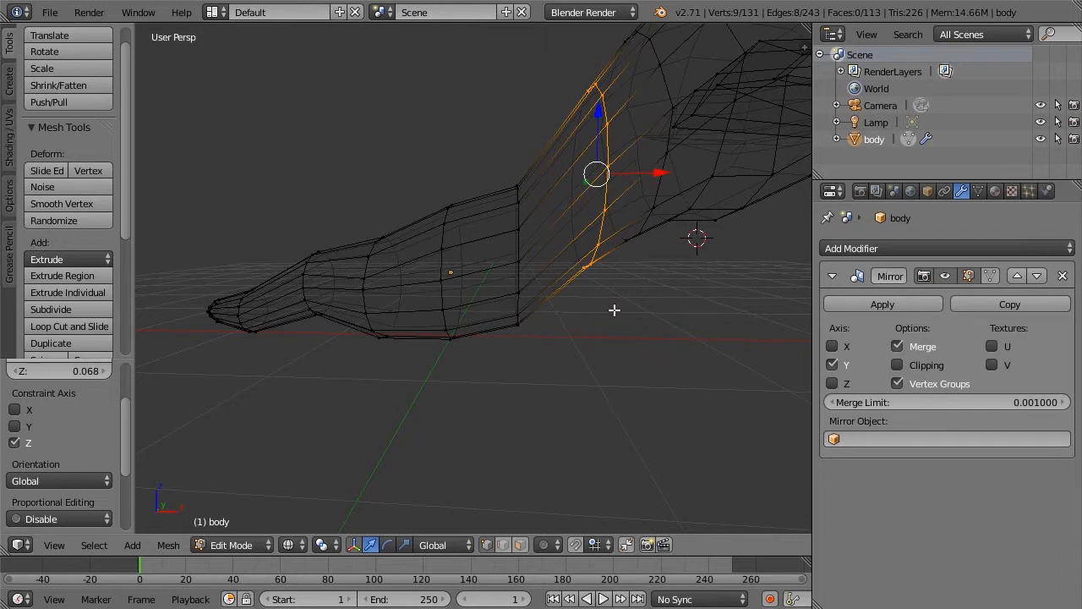
# Add an edge loop at the base of the neck and lower it by about 0.067 along Z.
pyautogui.press('a')
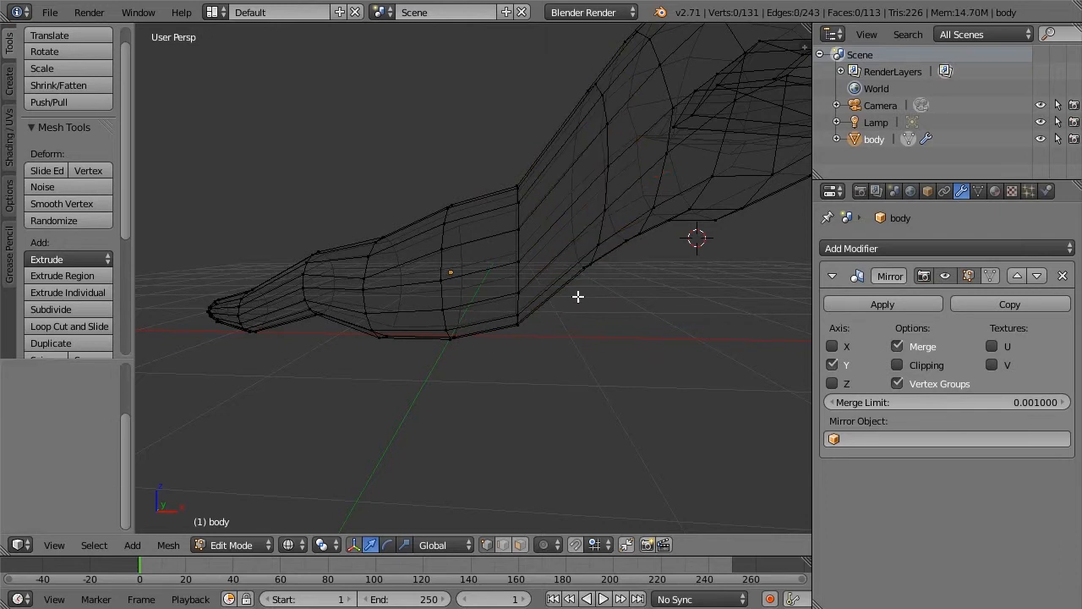
pyautogui.hotkey('ctrl', 'r')
pyautogui.click(559, 284)
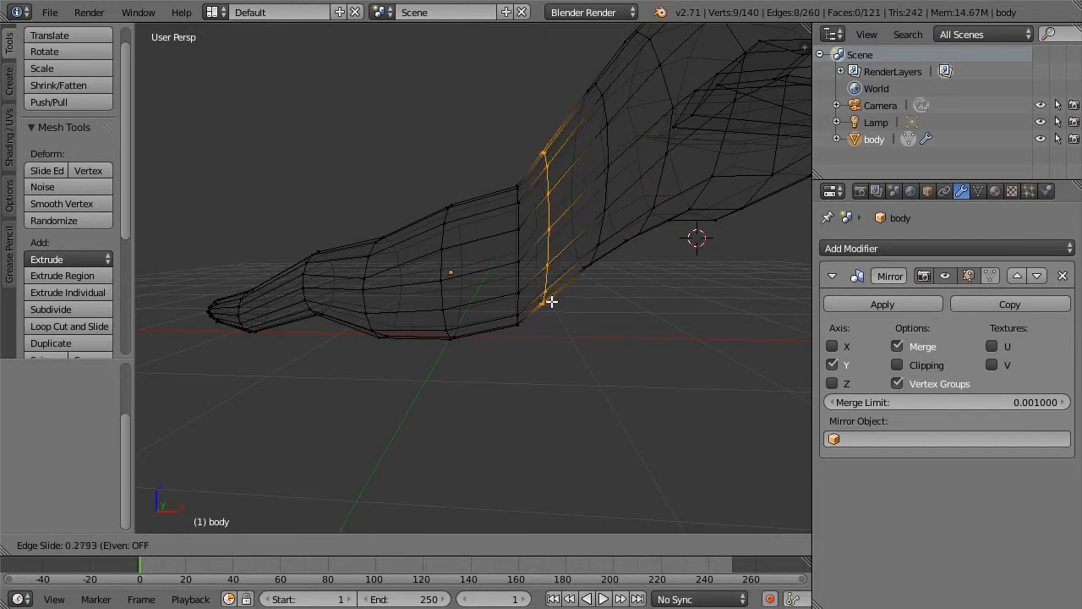
pyautogui.click(552, 302)
pyautogui.moveTo(545, 168); pyautogui.dragTo(549, 178)
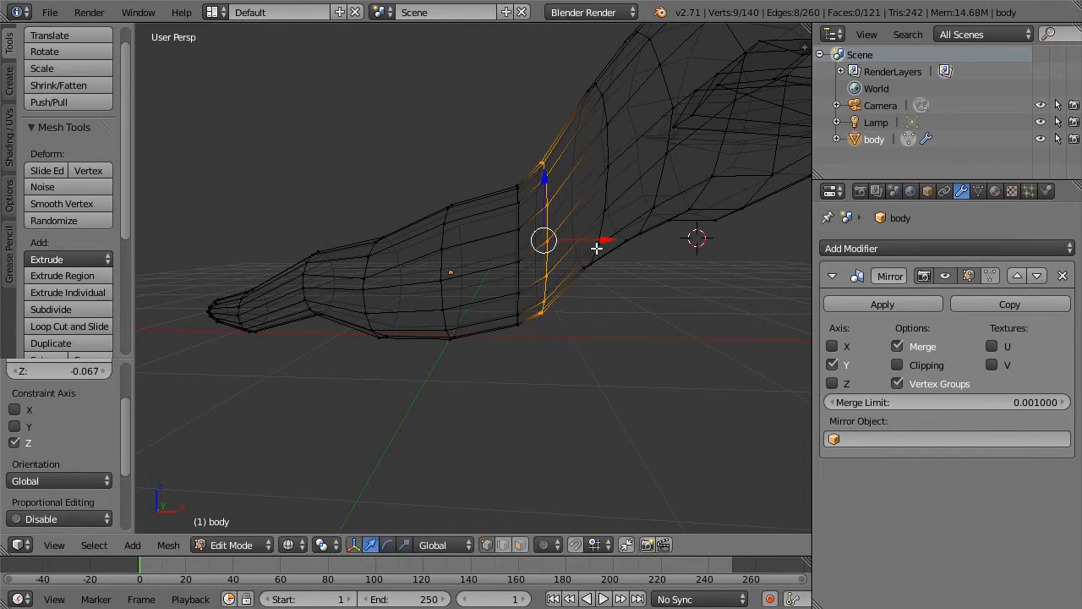
pyautogui.moveTo(602, 243); pyautogui.dragTo(665, 268)
pyautogui.moveTo(664, 268); pyautogui.dragTo(627, 281, button='middle')
# Deselect everything, switch the viewport to solid shading and return to Object Mode.
pyautogui.press('a')
pyautogui.moveTo(662, 343); pyautogui.dragTo(687, 339, button='middle')
pyautogui.click(291, 545)
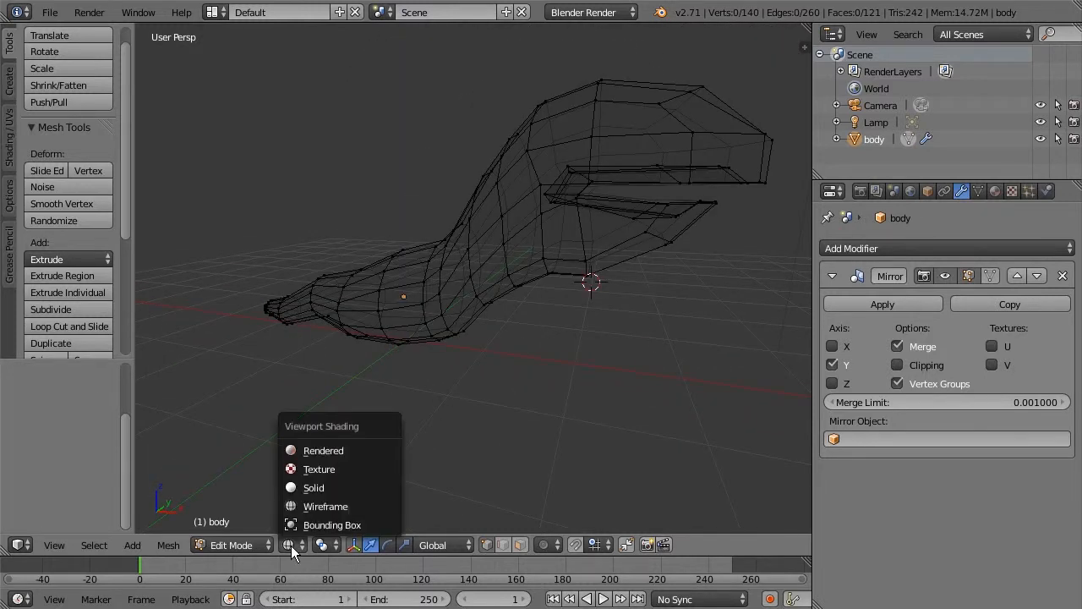
pyautogui.click(314, 486)
pyautogui.moveTo(589, 268); pyautogui.dragTo(574, 278, button='middle')
pyautogui.moveTo(538, 187); pyautogui.dragTo(630, 238, button='middle')
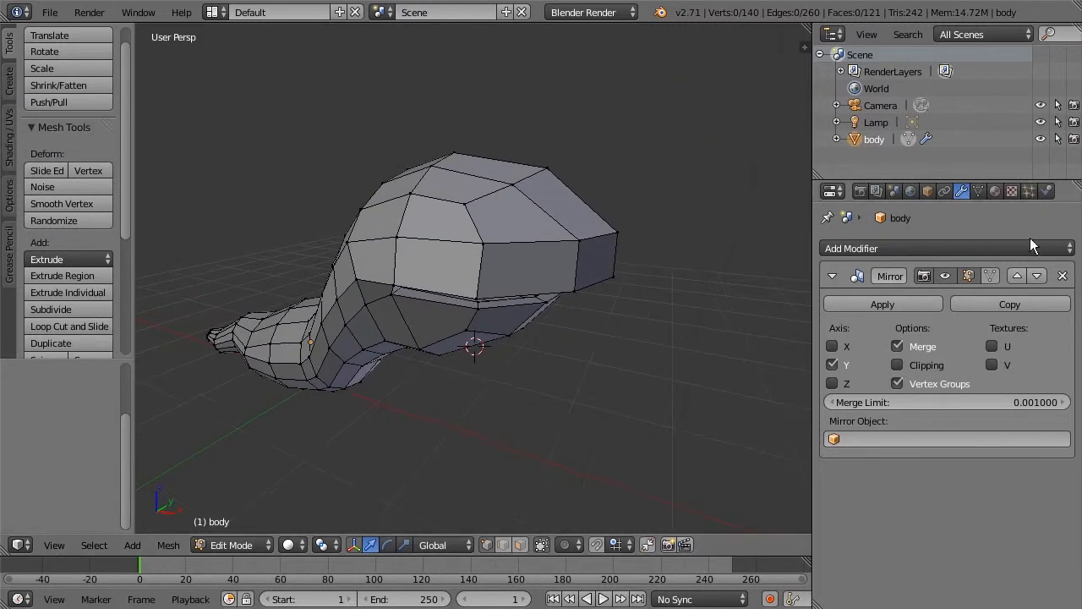
pyautogui.click(238, 537)
pyautogui.click(236, 522)
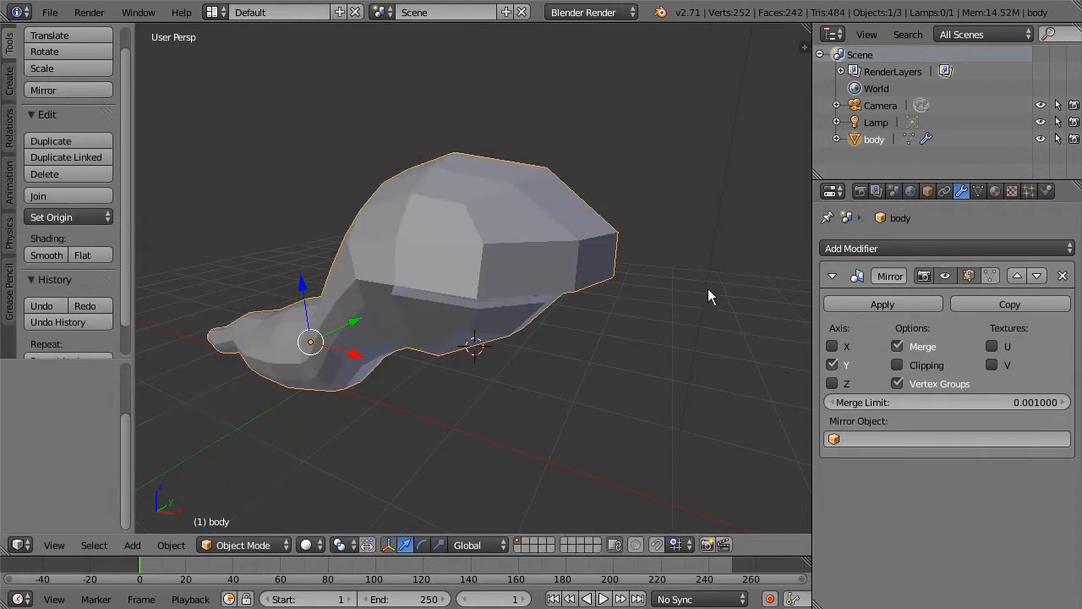
# Collapse the Mirror modifier's settings and toggle its viewport display off and on to compare the half and full body.
pyautogui.click(833, 277)
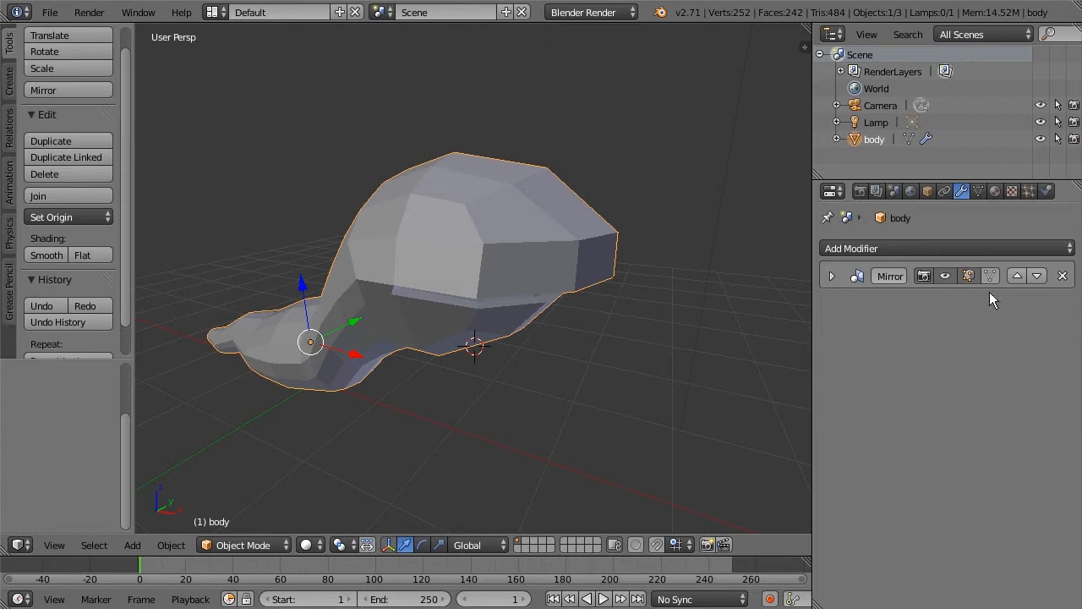
pyautogui.click(945, 276)
pyautogui.moveTo(744, 303); pyautogui.dragTo(618, 308, button='middle')
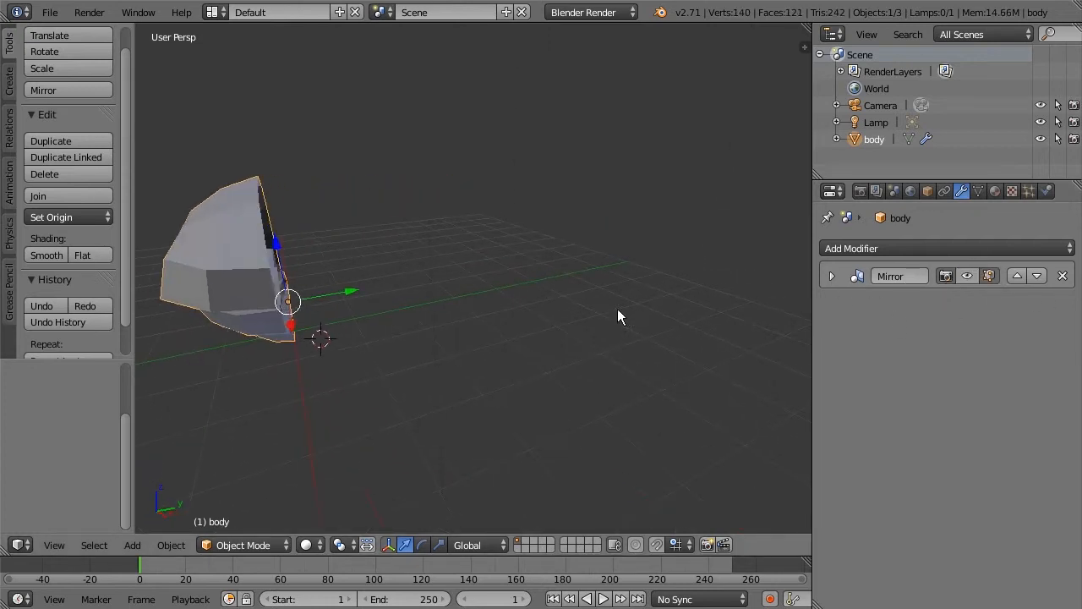
pyautogui.click(965, 279)
pyautogui.click(950, 277)
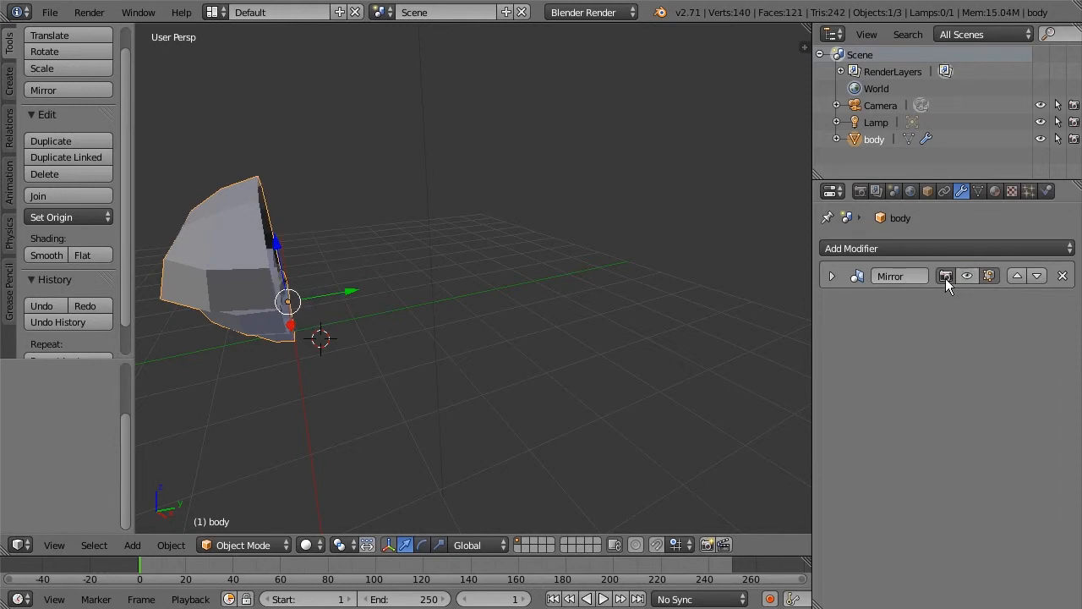
pyautogui.click(968, 278)
pyautogui.moveTo(640, 313); pyautogui.dragTo(862, 264, button='middle')
# Add a Subdivision Surface modifier to the body and set its View subdivisions to 3.
pyautogui.click(868, 249)
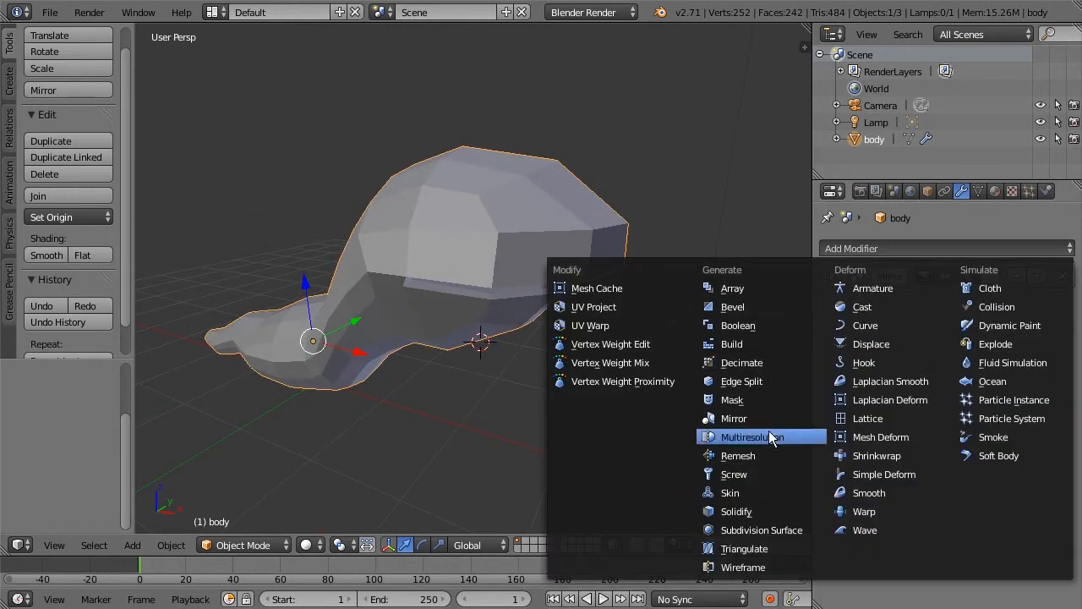
pyautogui.click(760, 533)
pyautogui.moveTo(800, 440); pyautogui.dragTo(878, 376, button='middle')
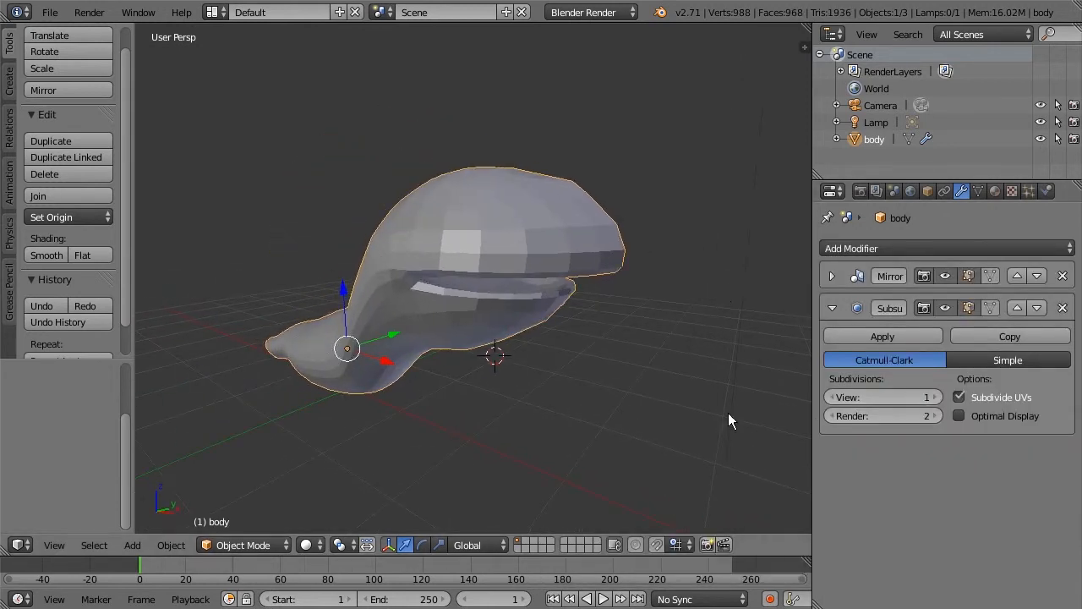
pyautogui.click(935, 397)
pyautogui.click(935, 398)
pyautogui.moveTo(745, 369); pyautogui.dragTo(663, 386, button='middle')
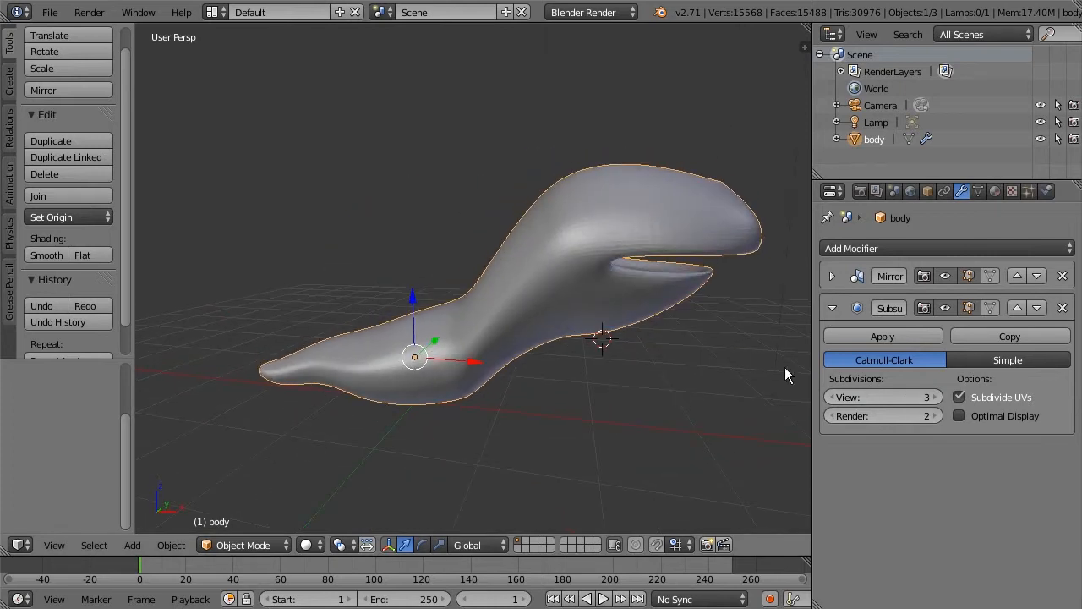
# Toggle the Subdivision Surface modifier's viewport display off and on to compare the faceted and smoothed body.
pyautogui.click(945, 308)
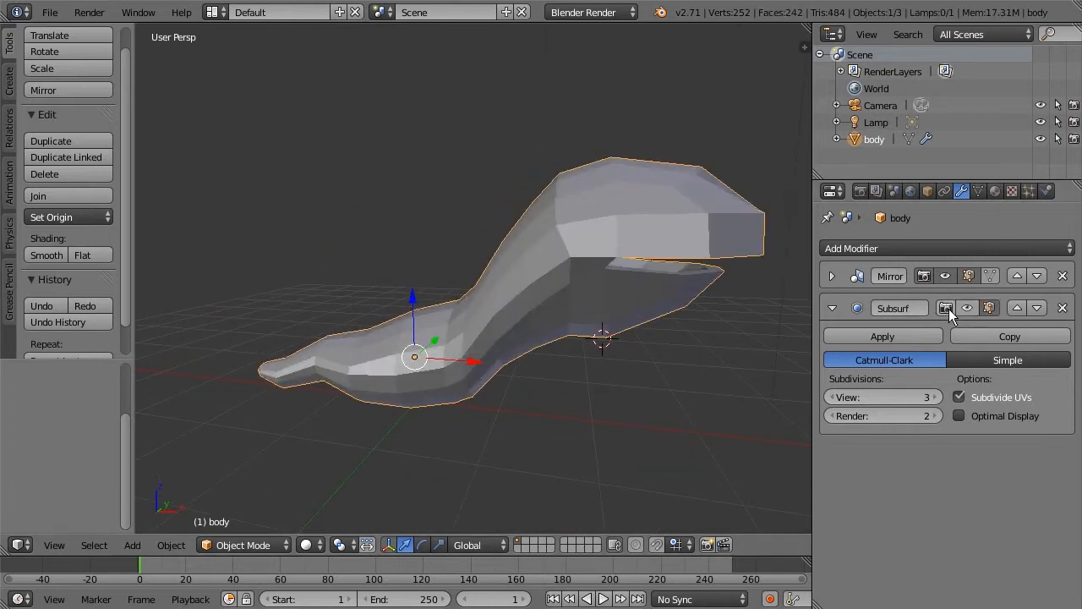
pyautogui.click(946, 308)
pyautogui.moveTo(786, 342); pyautogui.dragTo(591, 320, button='middle')
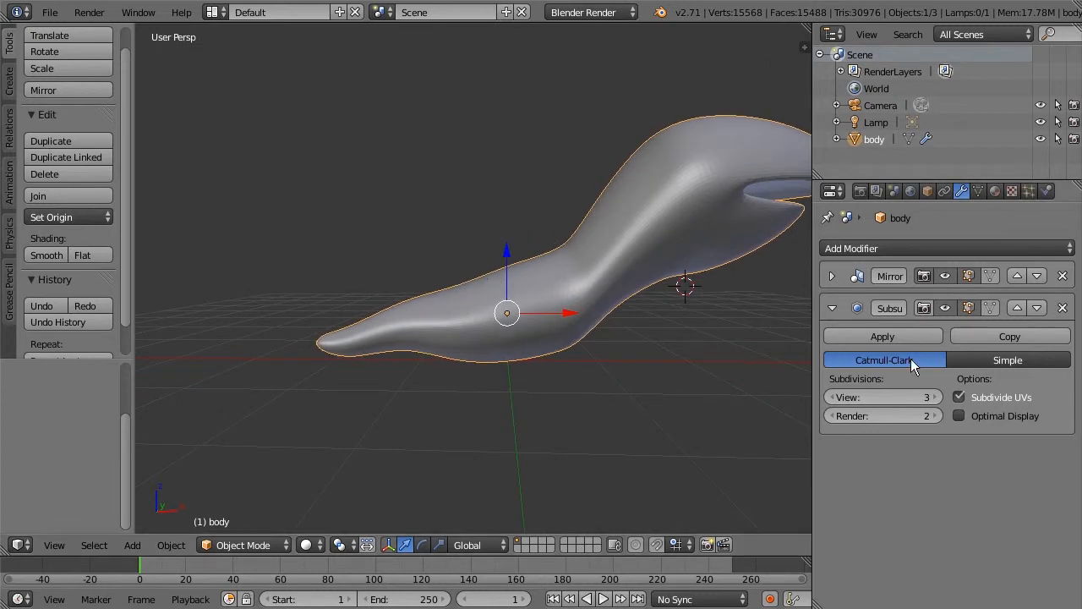
# Switch the smoothed body to Edit Mode, with its tail and lower neck in close view.
pyautogui.click(256, 546)
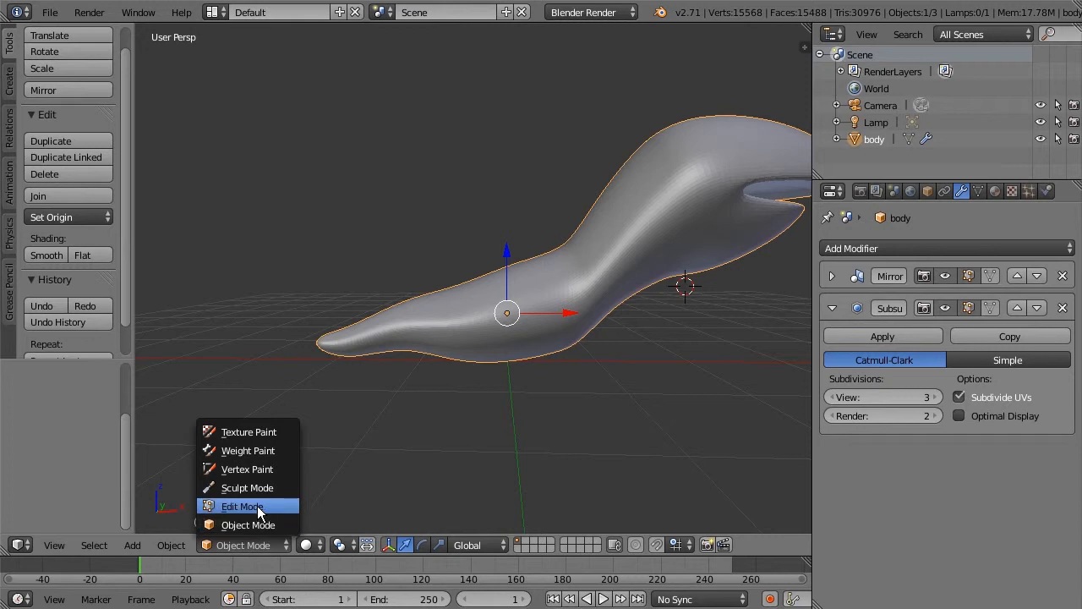
pyautogui.click(260, 510)
pyautogui.moveTo(542, 362); pyautogui.dragTo(537, 360, button='middle')
pyautogui.scroll(2, 537, 348)
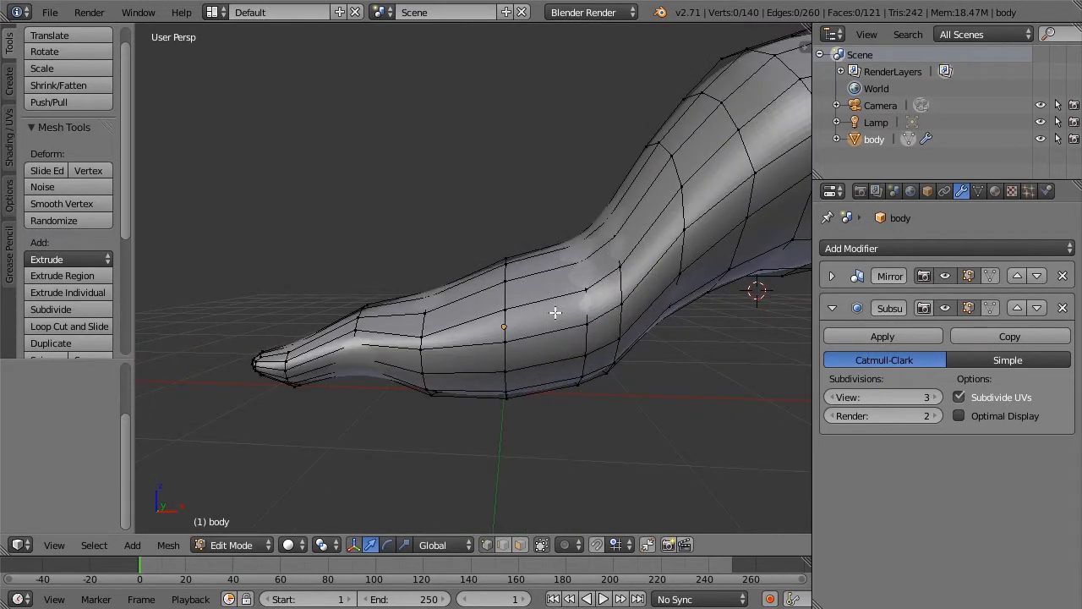
pyautogui.moveTo(555, 313); pyautogui.dragTo(569, 308, button='middle')
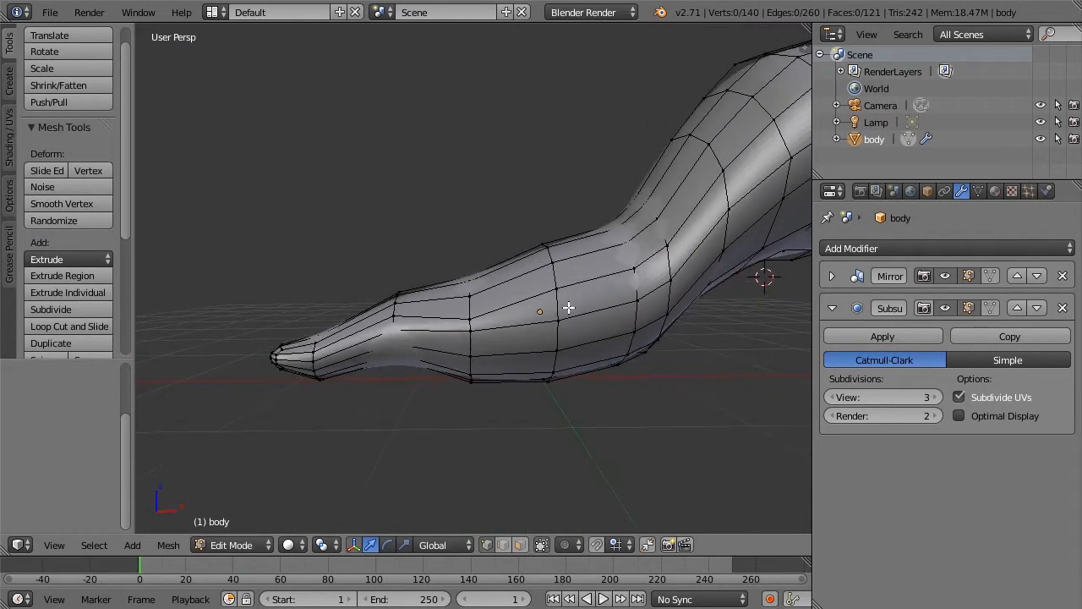
# Lower the three upper vertices of the ring between the tail and the body's bulge by 0.079 along Z.
pyautogui.keyDown('alt'); pyautogui.rightClick(494, 261); pyautogui.keyUp('alt')
pyautogui.moveTo(474, 227); pyautogui.dragTo(472, 238)
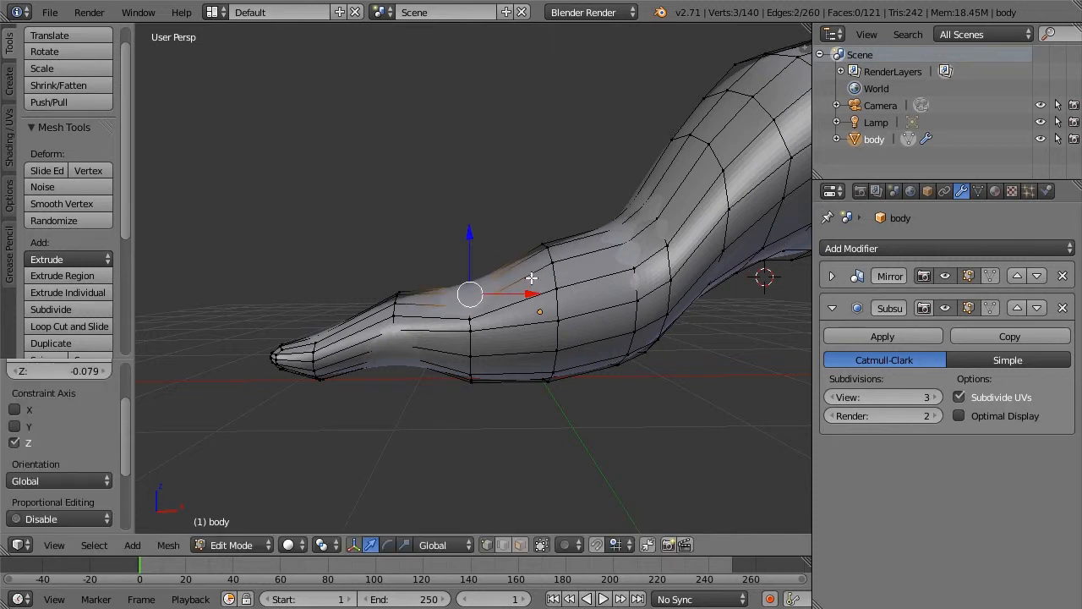
pyautogui.moveTo(556, 362); pyautogui.dragTo(598, 324, button='middle')
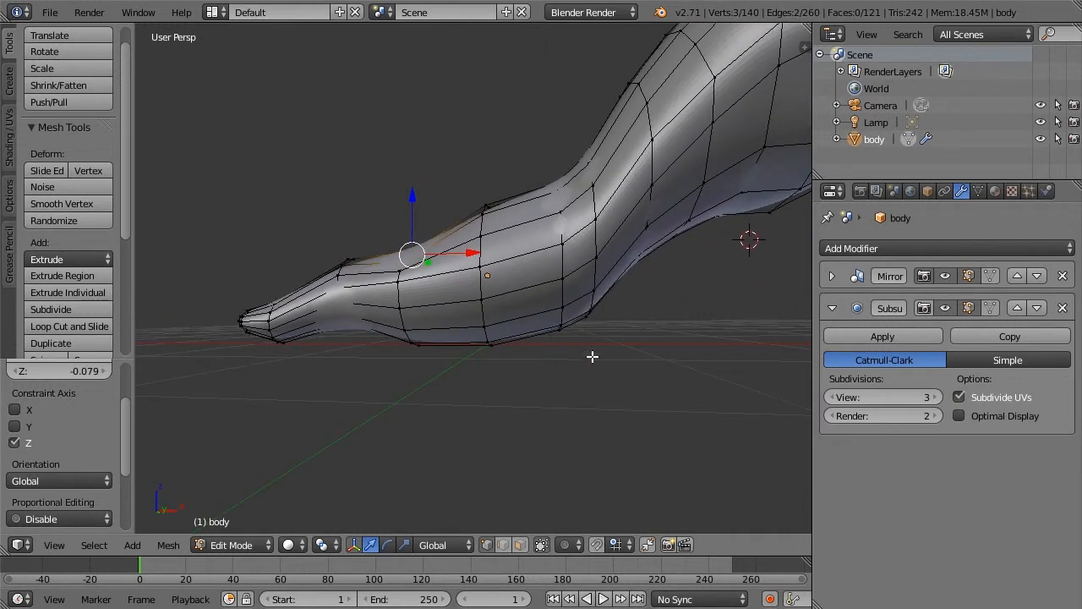
# Lower only the vertices at the underside bend beneath the neck by 0.115 along Z, excluding the upper tail vertices.
pyautogui.moveTo(549, 352)
pyautogui.keyDown('ctrl'); pyautogui.mouseDown()
pyautogui.moveTo(541, 292)
pyautogui.moveTo(638, 349)
pyautogui.mouseUp(); pyautogui.keyUp('ctrl')
pyautogui.moveTo(638, 349)
pyautogui.mouseDown(button='middle')
pyautogui.moveTo(631, 340)
pyautogui.moveTo(646, 339)
pyautogui.mouseUp(button='middle')
pyautogui.moveTo(484, 237); pyautogui.dragTo(484, 254)
pyautogui.hotkey('ctrl', 'z')
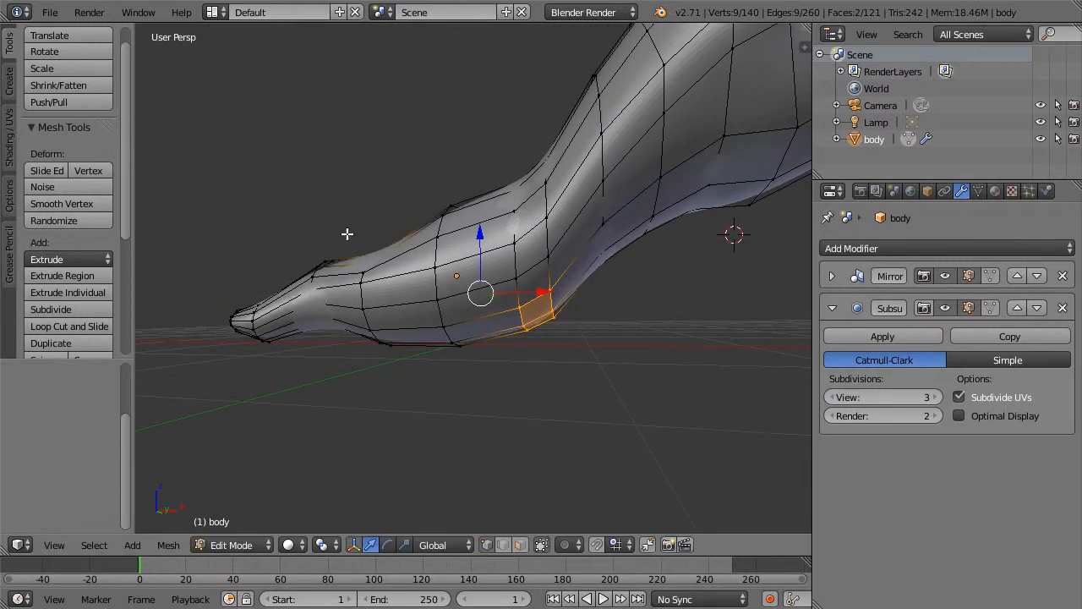
pyautogui.keyDown('ctrl'); pyautogui.keyDown('shift'); pyautogui.moveTo(344, 252); pyautogui.dragTo(344, 224); pyautogui.keyUp('shift'); pyautogui.keyUp('ctrl')
pyautogui.moveTo(511, 251); pyautogui.dragTo(515, 264)
pyautogui.moveTo(573, 251); pyautogui.dragTo(588, 251, button='middle')
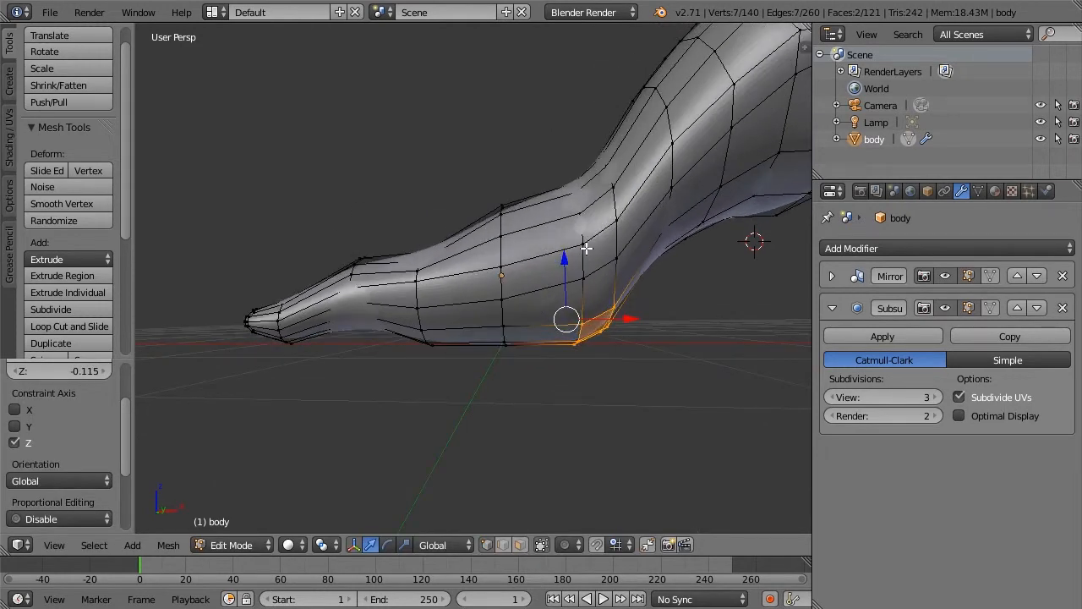
# Lower the three vertices on the back at the base of the neck by 0.055 along Z.
pyautogui.press('a')
pyautogui.moveTo(595, 188)
pyautogui.keyDown('ctrl'); pyautogui.mouseDown()
pyautogui.moveTo(553, 217)
pyautogui.moveTo(552, 186)
pyautogui.mouseUp(); pyautogui.keyUp('ctrl')
pyautogui.moveTo(574, 143)
pyautogui.mouseDown()
pyautogui.moveTo(570, 166)
pyautogui.moveTo(568, 150)
pyautogui.mouseUp()
pyautogui.moveTo(565, 170); pyautogui.dragTo(574, 197, button='middle')
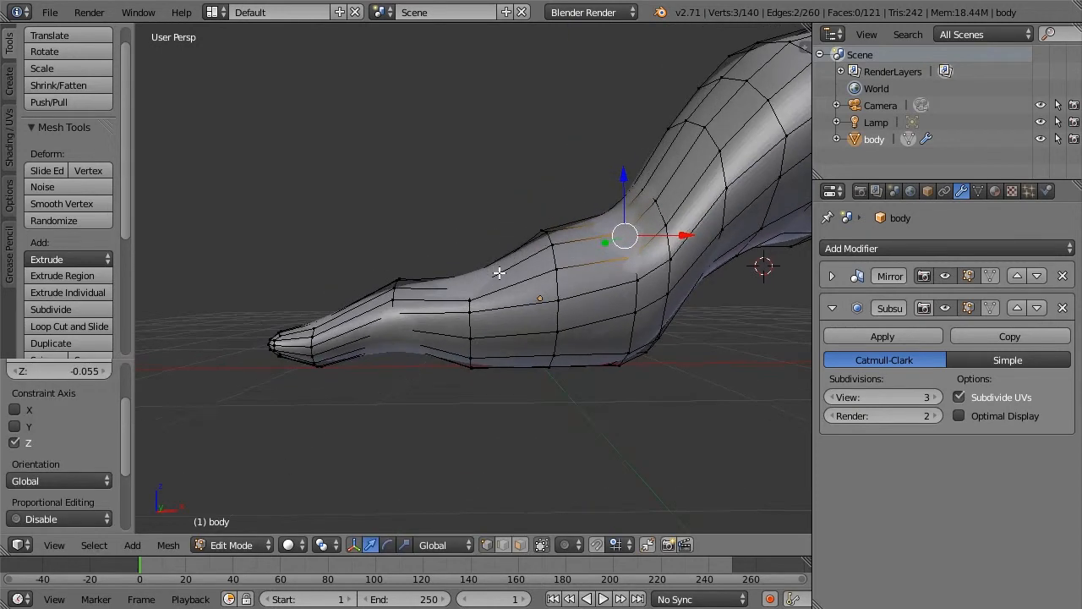
# Add an edge loop on the tip side of the tail's narrow section, sliding it by a factor of -0.433.
pyautogui.moveTo(501, 269); pyautogui.dragTo(564, 260, button='middle')
pyautogui.hotkey('ctrl', 'r')
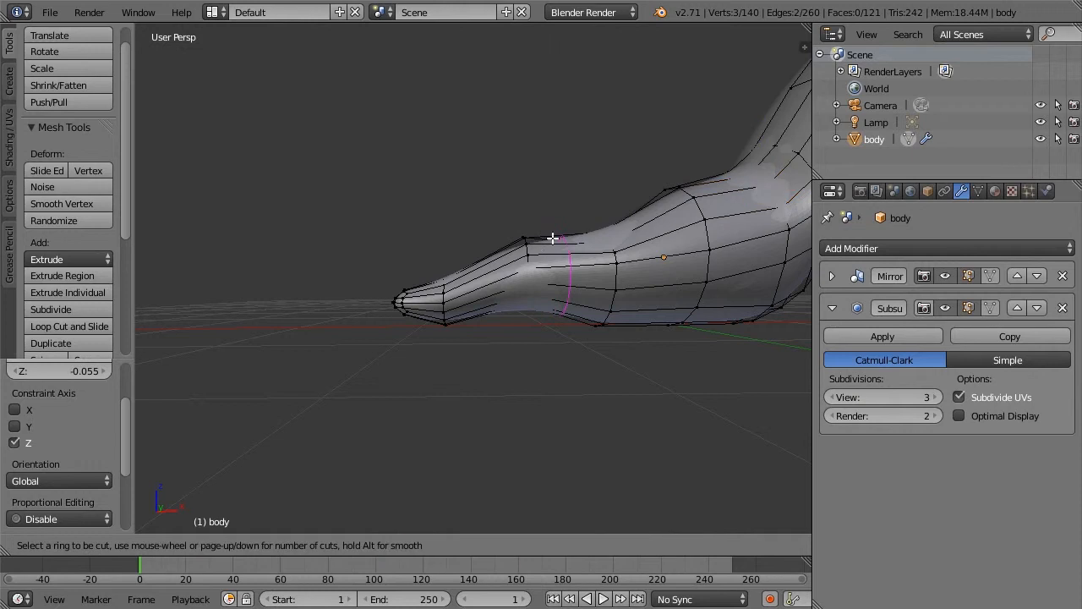
pyautogui.click(505, 250)
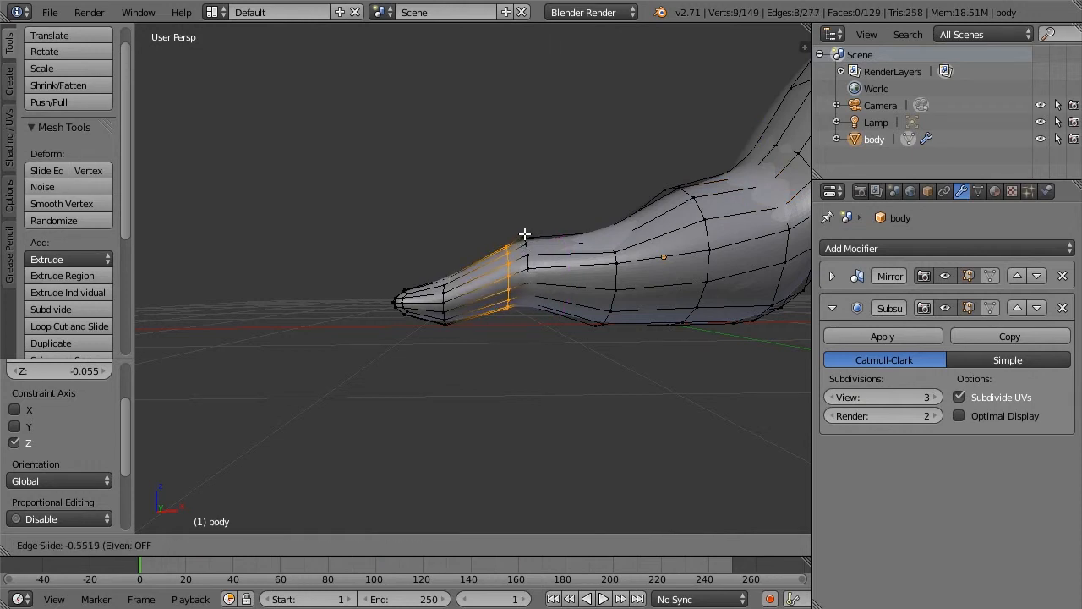
pyautogui.click(527, 237)
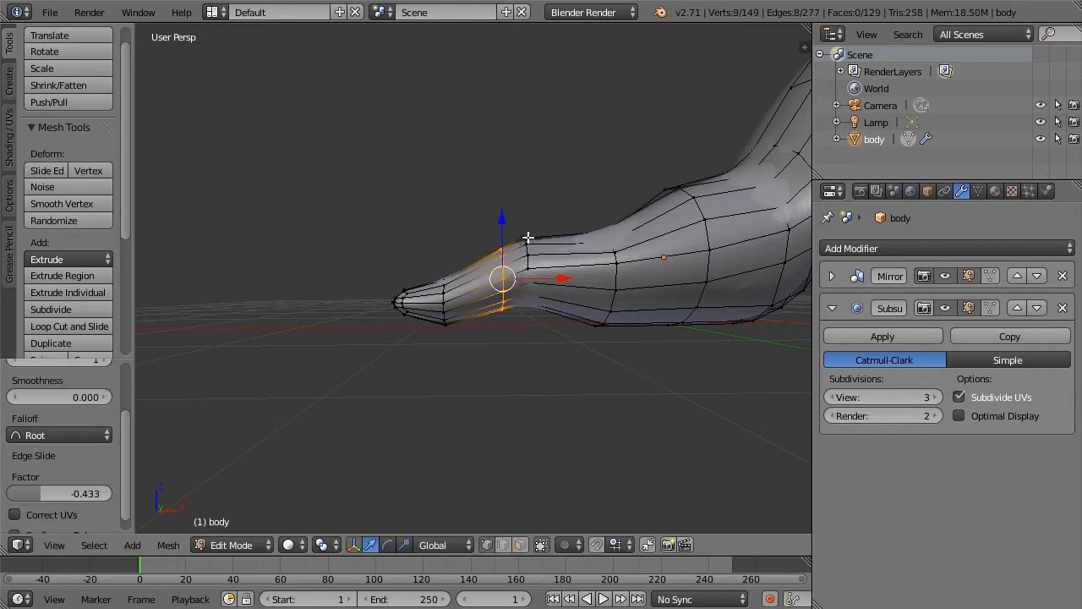
# Add an edge loop on the body side of the tail's narrow section, close to the existing ring.
pyautogui.hotkey('ctrl', 'r')
pyautogui.click(573, 244)
pyautogui.click(565, 245)
pyautogui.moveTo(565, 246); pyautogui.dragTo(383, 318, button='middle')
pyautogui.press('a')
pyautogui.moveTo(611, 319)
pyautogui.mouseDown(button='middle')
pyautogui.moveTo(664, 341)
pyautogui.moveTo(600, 322)
pyautogui.mouseUp(button='middle')
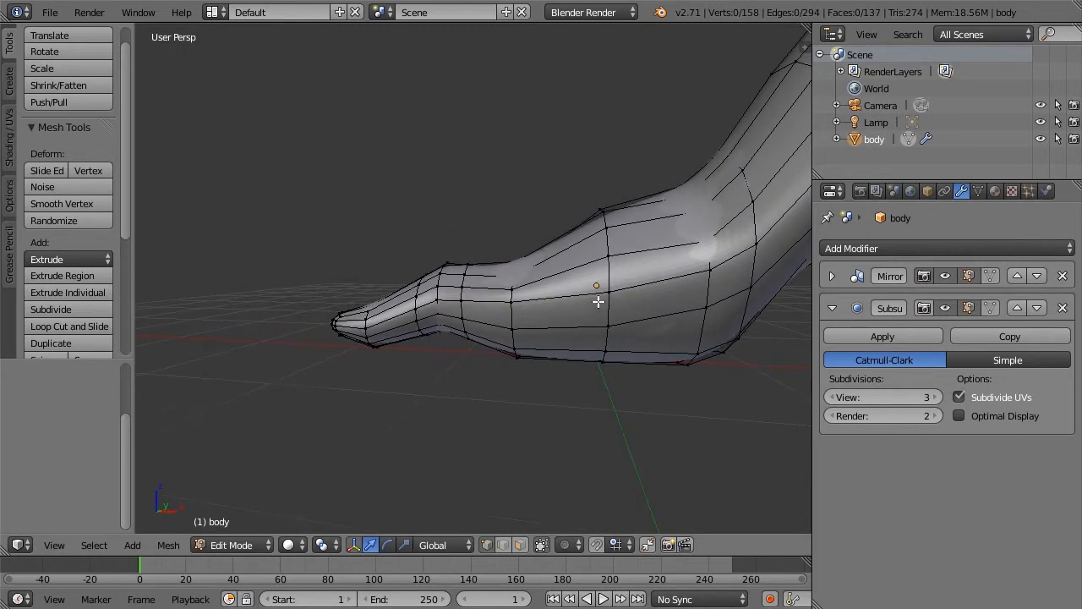
# Add an edge loop between the two rings where the tail widens into the body, slid toward the tail.
pyautogui.hotkey('ctrl', 'r')
pyautogui.click(562, 285)
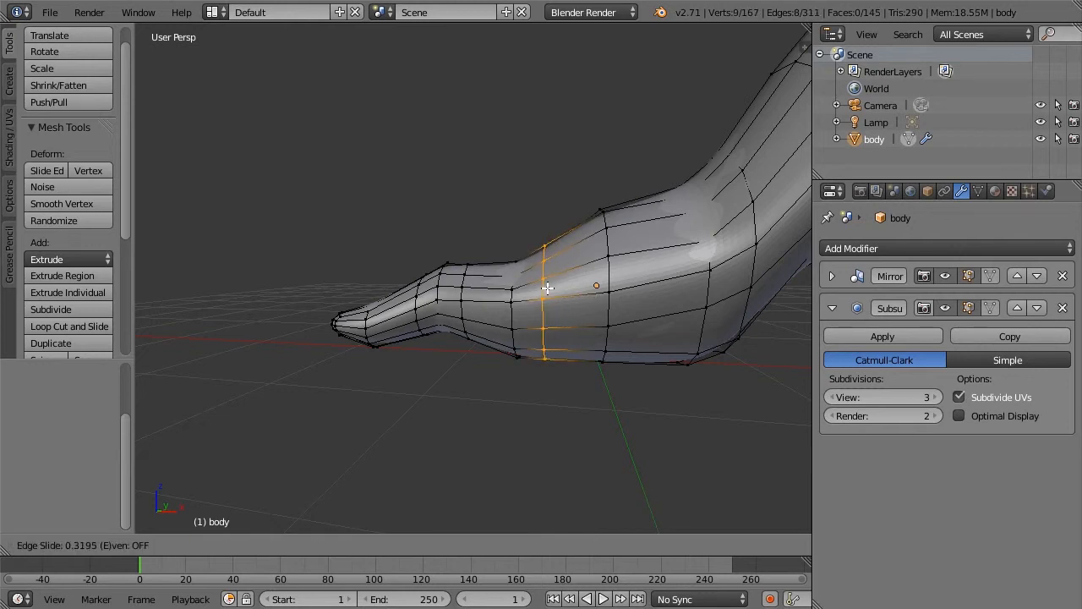
pyautogui.click(548, 289)
pyautogui.press('a')
pyautogui.moveTo(633, 335); pyautogui.dragTo(510, 309, button='middle')
# Turn off the Subdivision Surface modifier's viewport display so the body shows its faceted mesh.
pyautogui.click(944, 306)
pyautogui.click(966, 308)
pyautogui.click(966, 308)
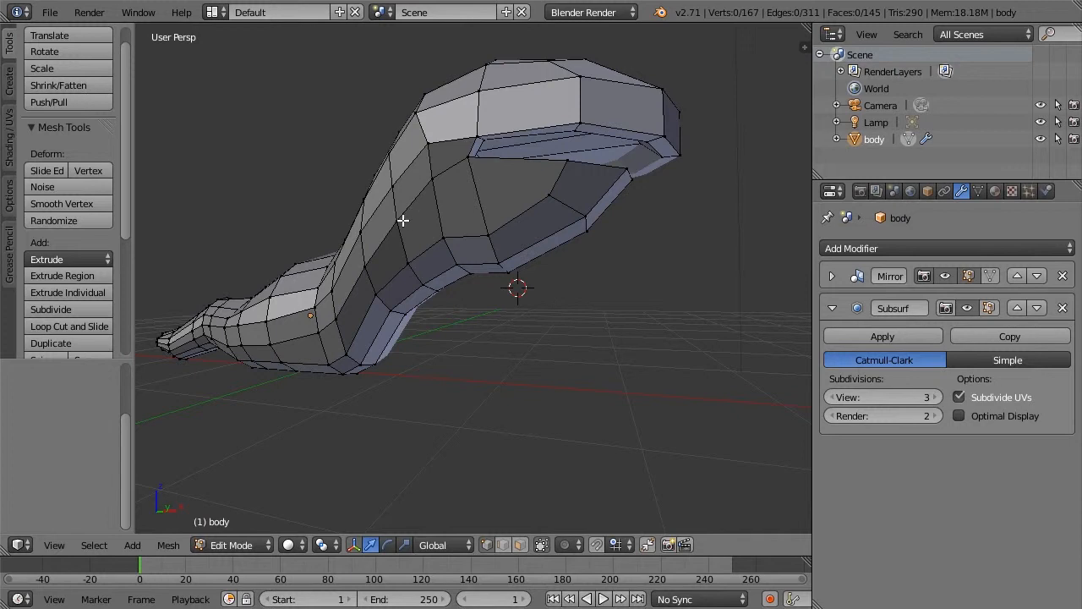
# Move two vertices on the side of the neck below the mouth vertically to even out the surrounding faces.
pyautogui.moveTo(433, 382); pyautogui.dragTo(543, 285, button='middle')
pyautogui.scroll(2, 543, 299)
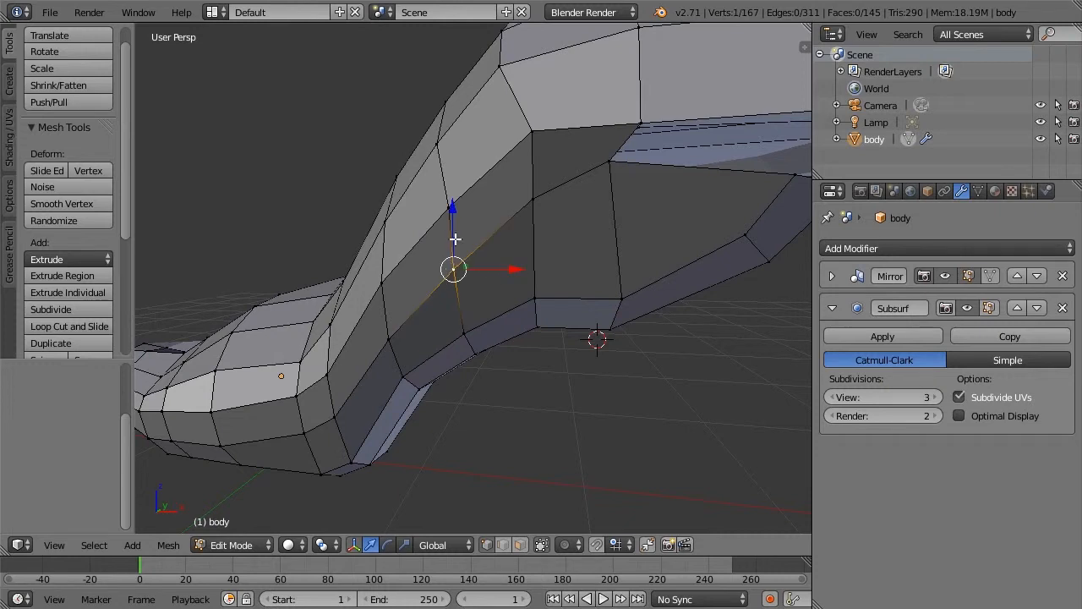
pyautogui.press('g')
pyautogui.press('z')
pyautogui.rightClick(531, 201)
pyautogui.press('g')
pyautogui.press('z')
pyautogui.click(525, 193)
# Move the lower vertex on the side of the neck up by 0.047 along Z.
pyautogui.rightClick(464, 337)
pyautogui.press('g')
pyautogui.press('z')
pyautogui.click(466, 262)
pyautogui.moveTo(539, 259); pyautogui.dragTo(479, 305, button='middle')
pyautogui.scroll(-4, 594, 278)
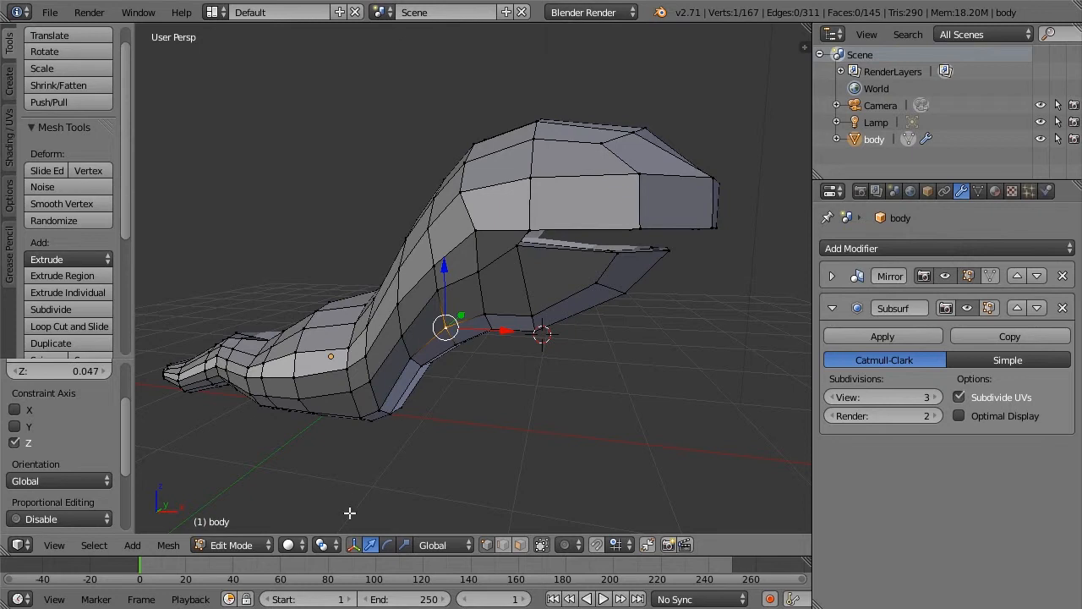
# In face select mode, inset the four-sided face on the side of the lower neck by about 0.04.
pyautogui.click(521, 544)
pyautogui.rightClick(456, 298)
pyautogui.moveTo(589, 299); pyautogui.dragTo(580, 306, button='middle')
pyautogui.scroll(4, 530, 303)
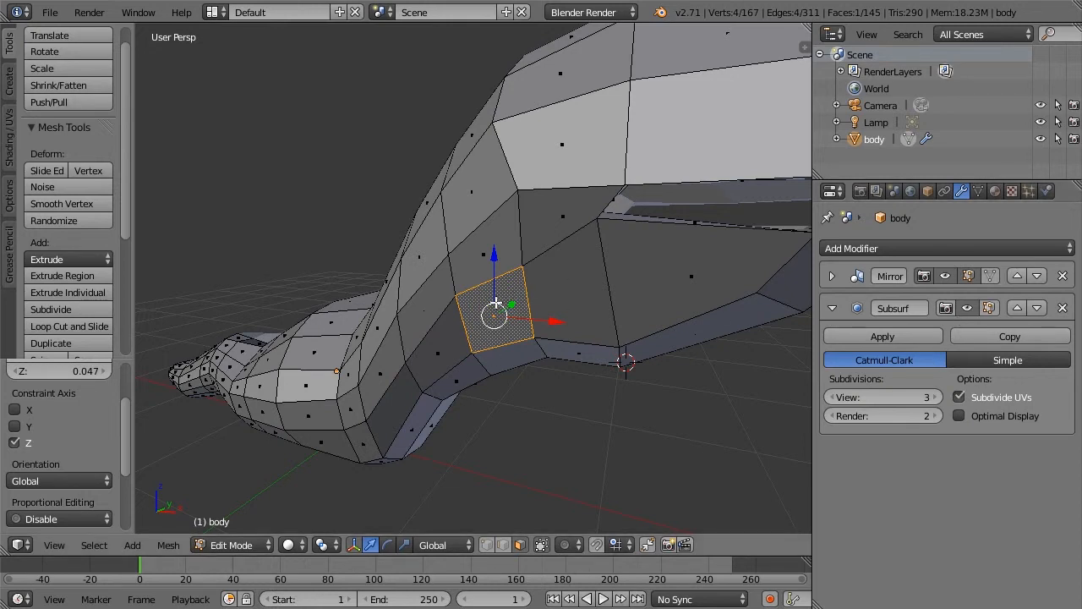
pyautogui.press('i')
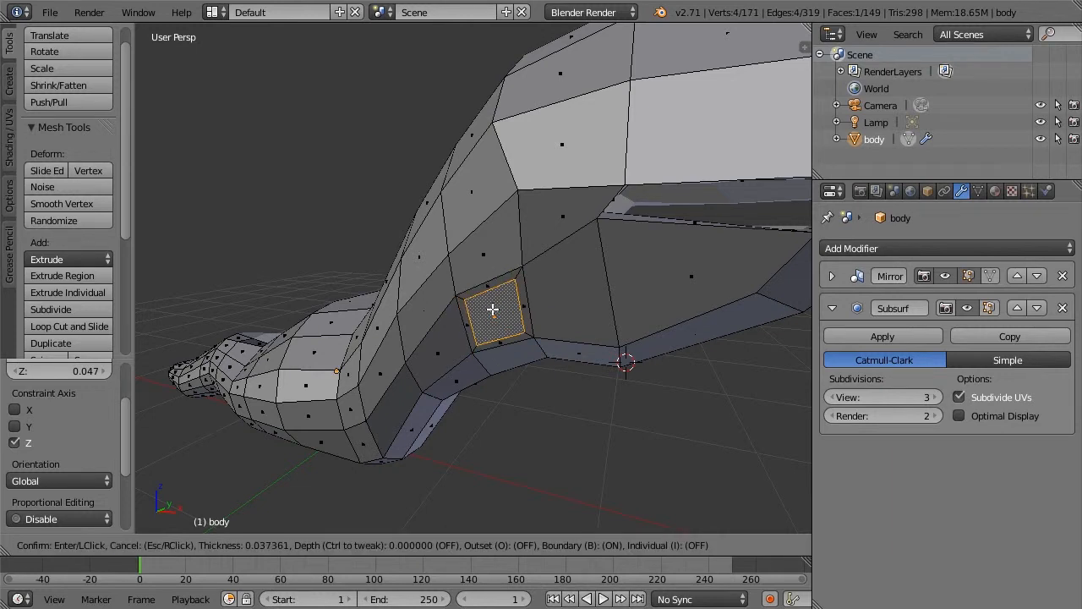
pyautogui.click(490, 311)
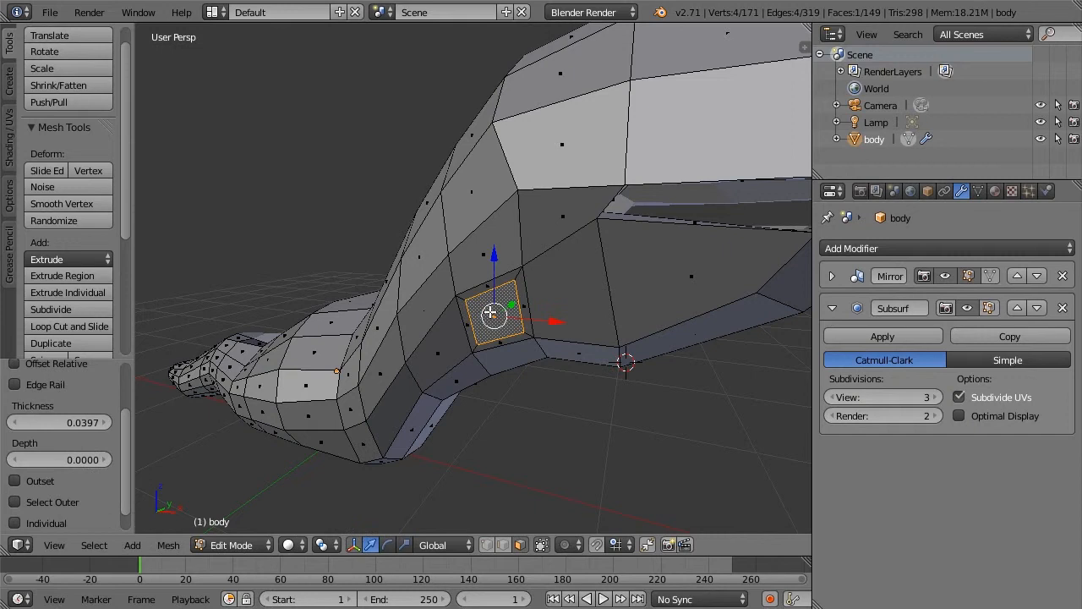
# Extrude the inset face outward as an upper leg, lower its end by 0.358 along Z and shift it slightly toward the body.
pyautogui.press('e')
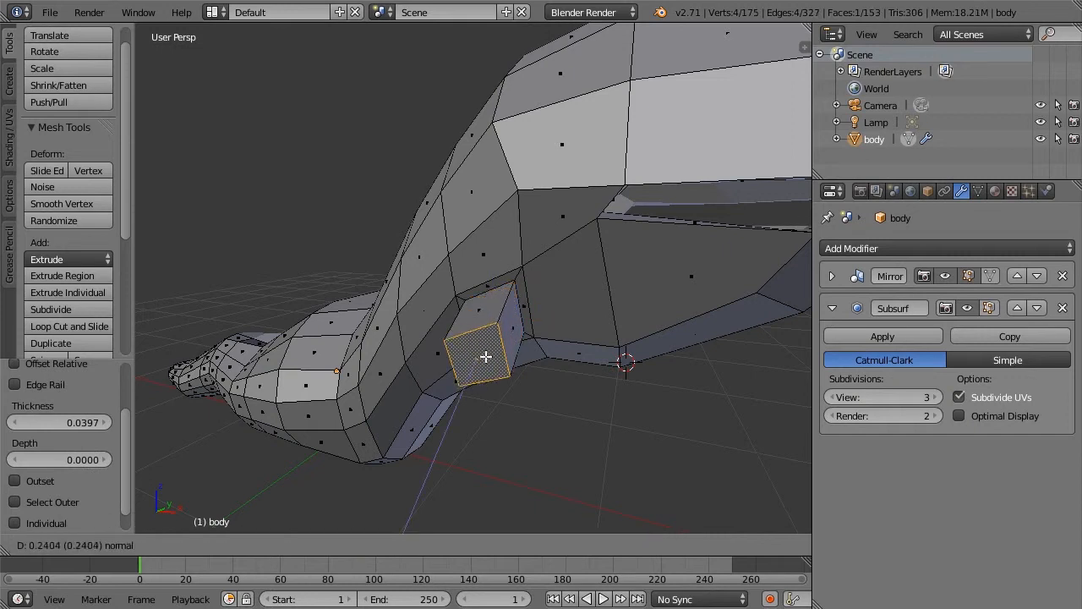
pyautogui.click(505, 373)
pyautogui.moveTo(460, 338); pyautogui.dragTo(466, 420)
pyautogui.scroll(-3, 572, 377)
pyautogui.moveTo(568, 374); pyautogui.dragTo(281, 328, button='middle')
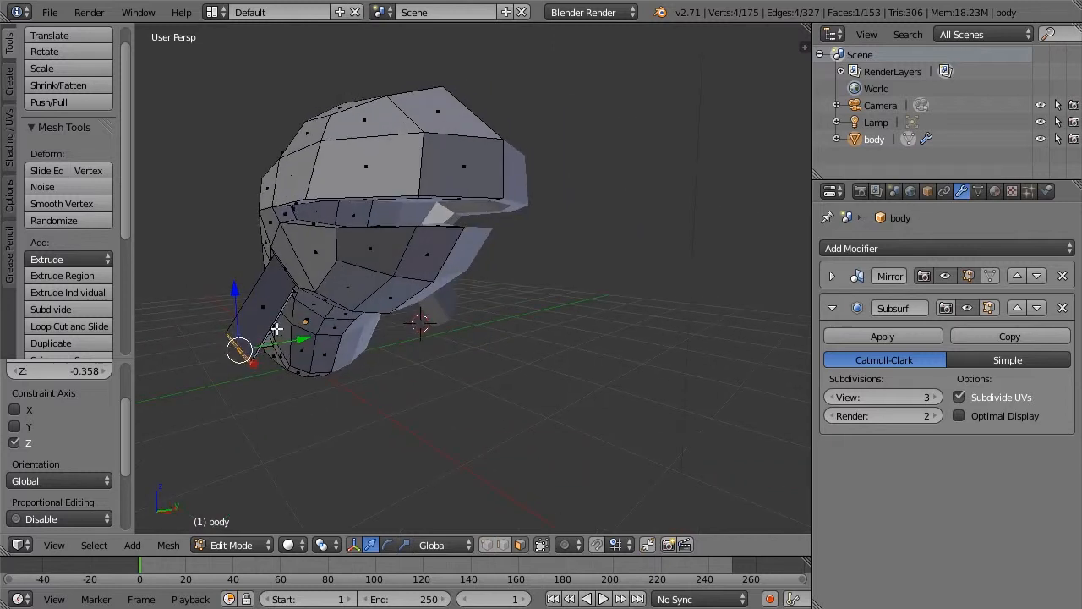
pyautogui.moveTo(299, 340); pyautogui.dragTo(311, 341)
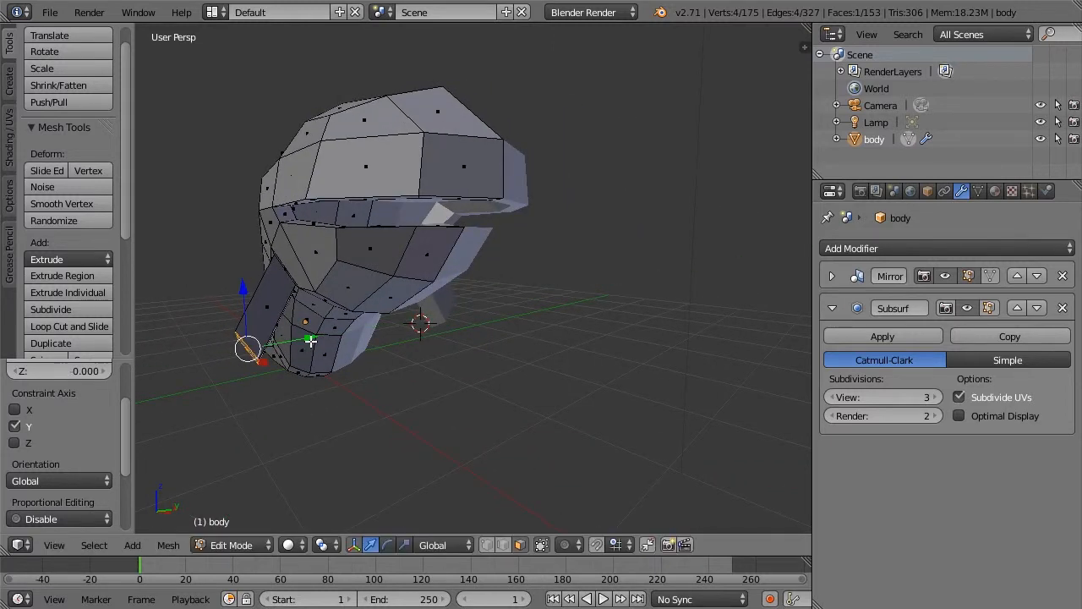
# Rotate the upper leg's end face until it is nearly level and scale it to 0.567.
pyautogui.press('r')
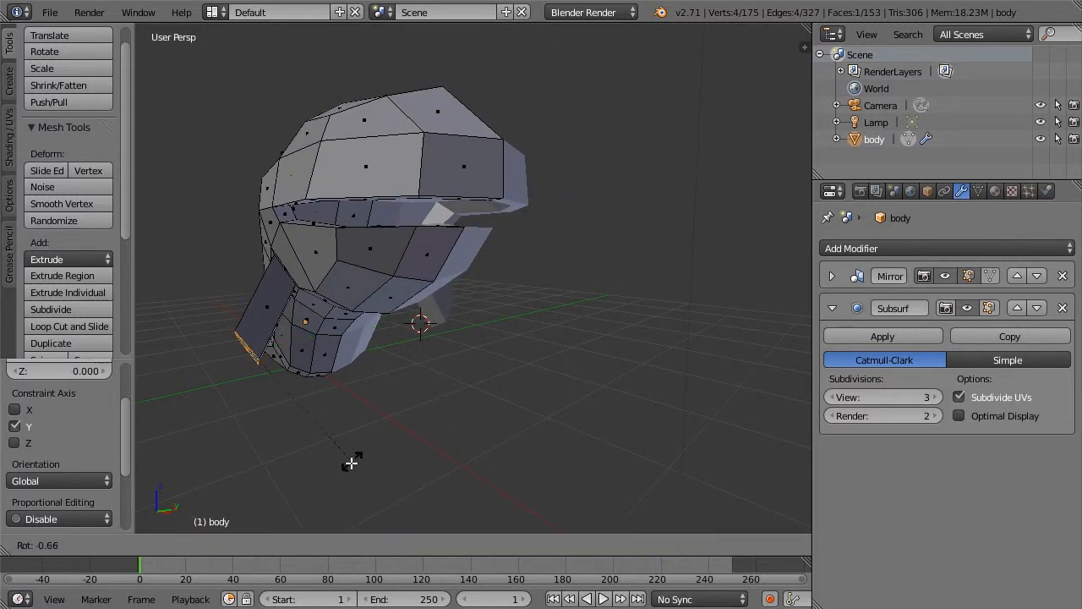
pyautogui.click(378, 411)
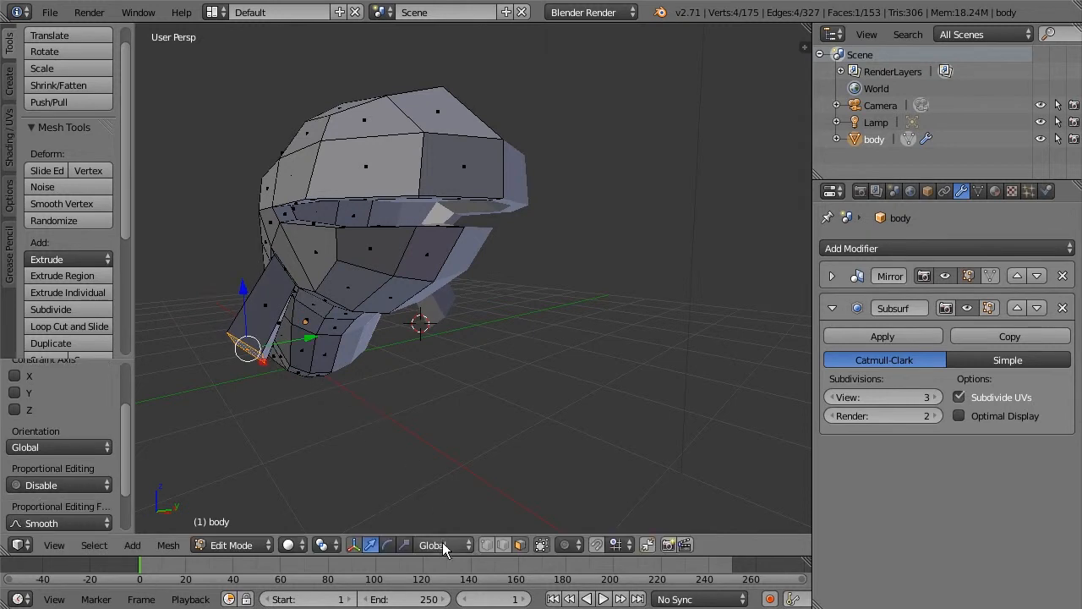
pyautogui.click(387, 547)
pyautogui.moveTo(417, 352); pyautogui.dragTo(507, 335, button='middle')
pyautogui.moveTo(380, 328); pyautogui.dragTo(381, 342)
pyautogui.moveTo(417, 377); pyautogui.dragTo(451, 336)
pyautogui.press('s')
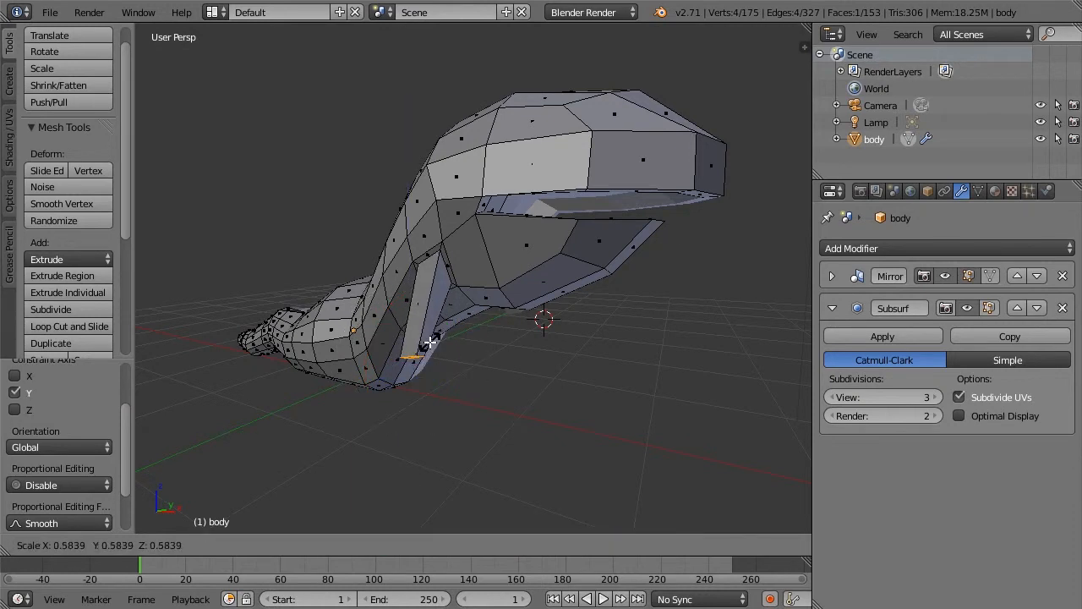
pyautogui.click(431, 344)
pyautogui.moveTo(497, 372); pyautogui.dragTo(491, 355, button='middle')
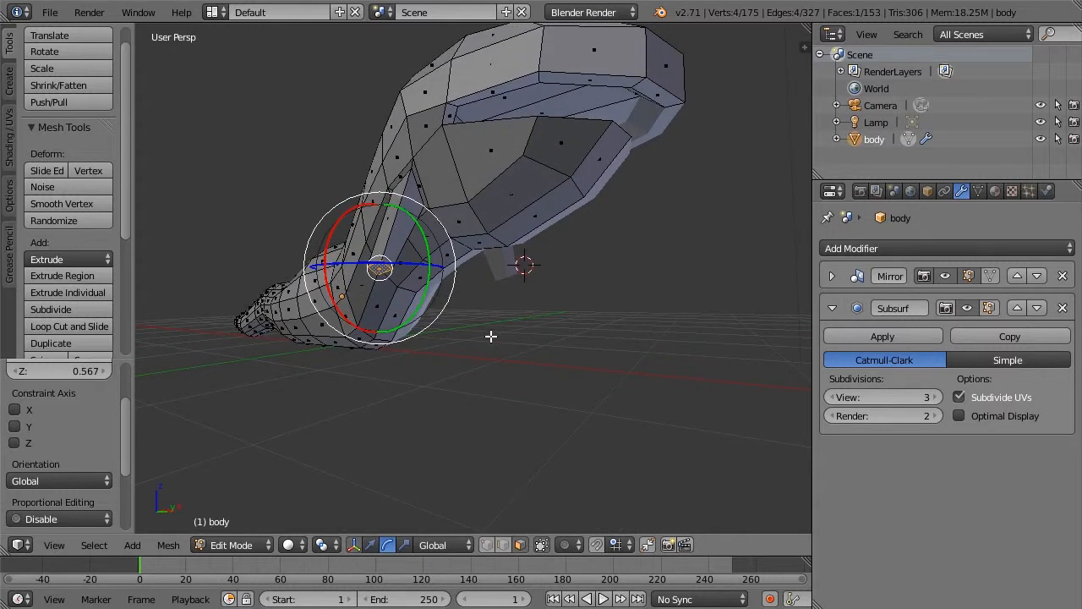
# Extrude the leg's end face down about 0.56 along its normal to form the lower leg.
pyautogui.press('e')
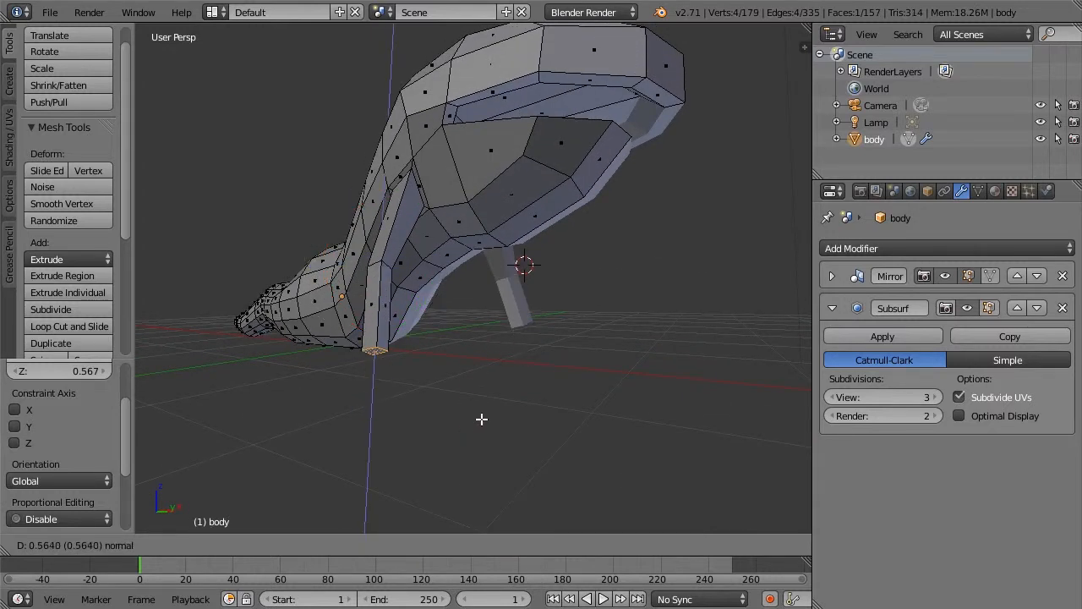
pyautogui.click(491, 410)
pyautogui.moveTo(539, 358); pyautogui.dragTo(613, 323, button='middle')
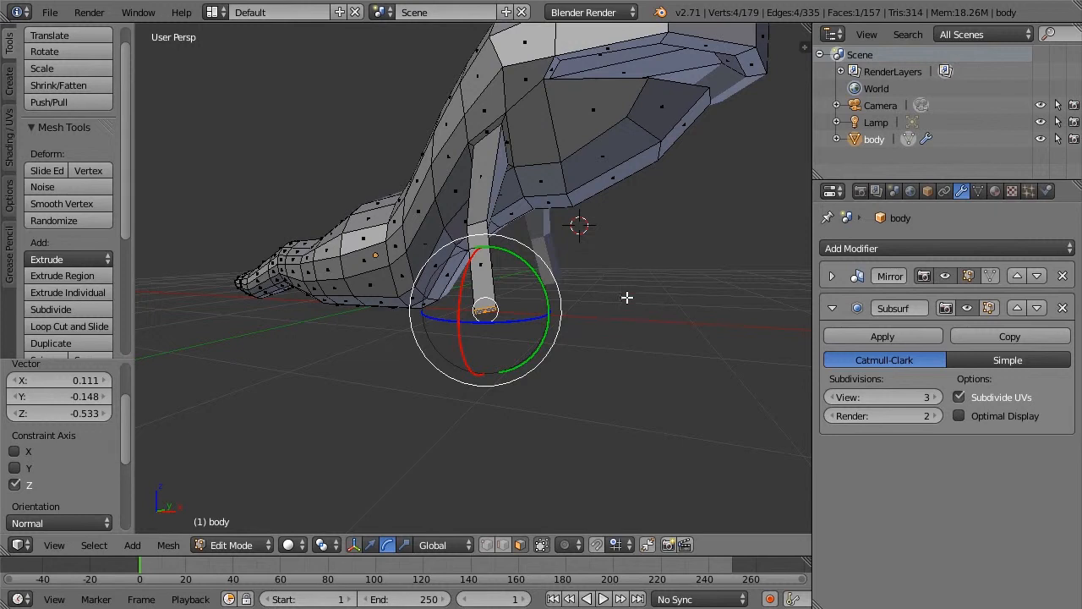
# Scale the lower leg's end face to 1.482 and rotate it around the X axis.
pyautogui.scroll(2, 626, 299)
pyautogui.press('g')
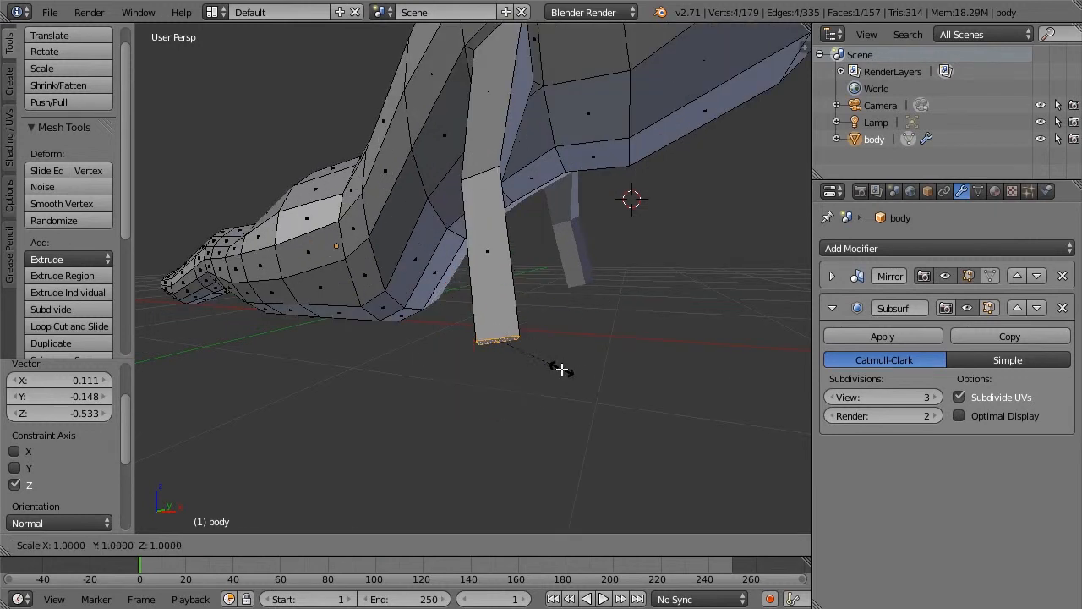
pyautogui.click(600, 356)
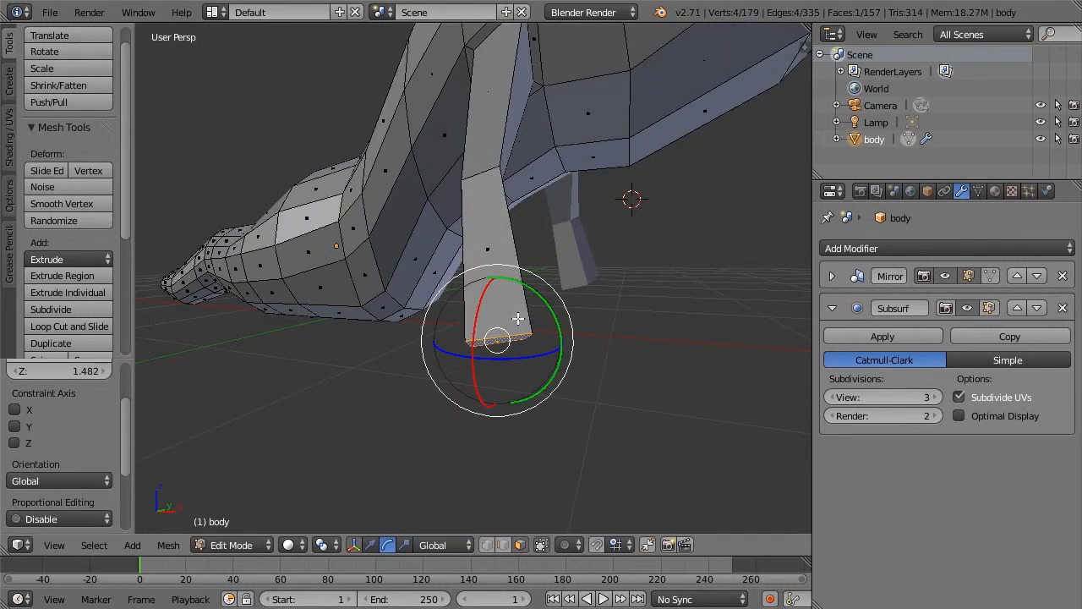
pyautogui.moveTo(480, 315); pyautogui.dragTo(477, 321)
# Extrude the leg's end face about 0.17 as a foot section and rotate the new end face around X.
pyautogui.press('e')
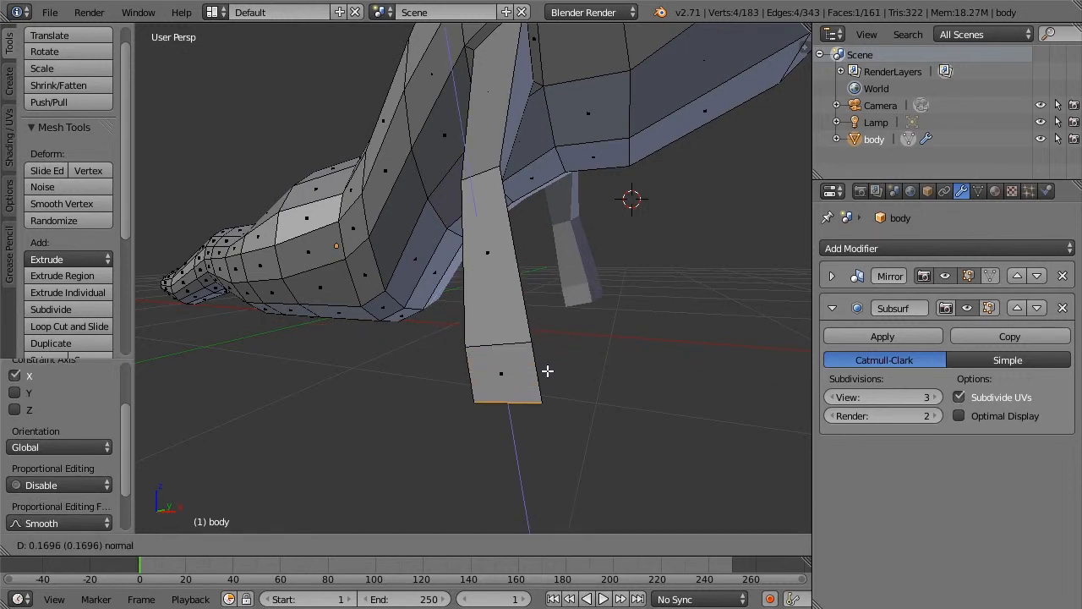
pyautogui.click(547, 369)
pyautogui.moveTo(609, 356); pyautogui.dragTo(629, 341, button='middle')
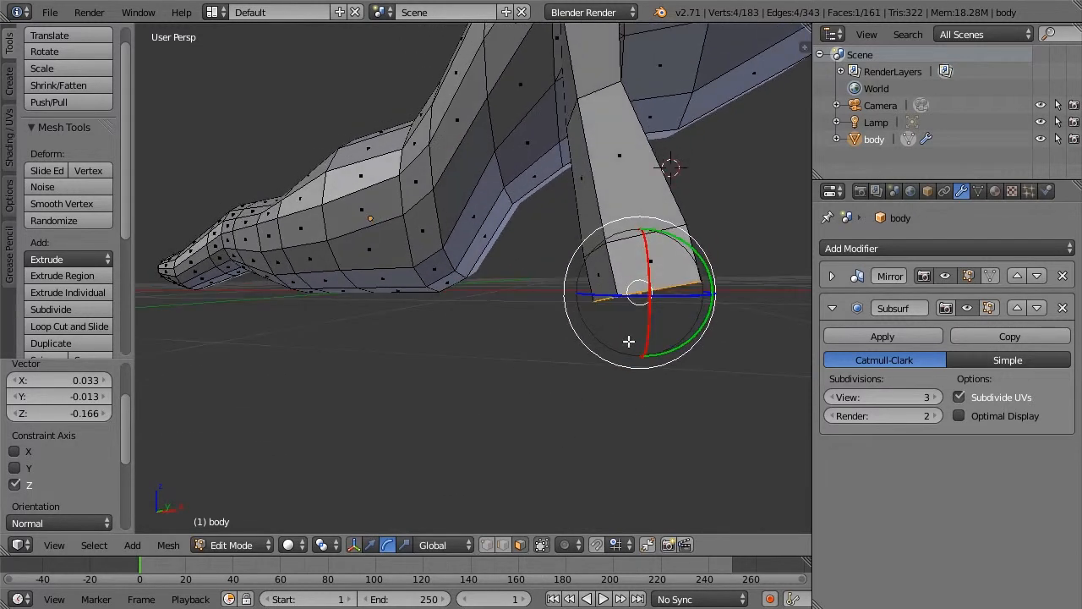
pyautogui.moveTo(700, 258); pyautogui.dragTo(651, 269)
pyautogui.moveTo(702, 268); pyautogui.dragTo(595, 328, button='middle')
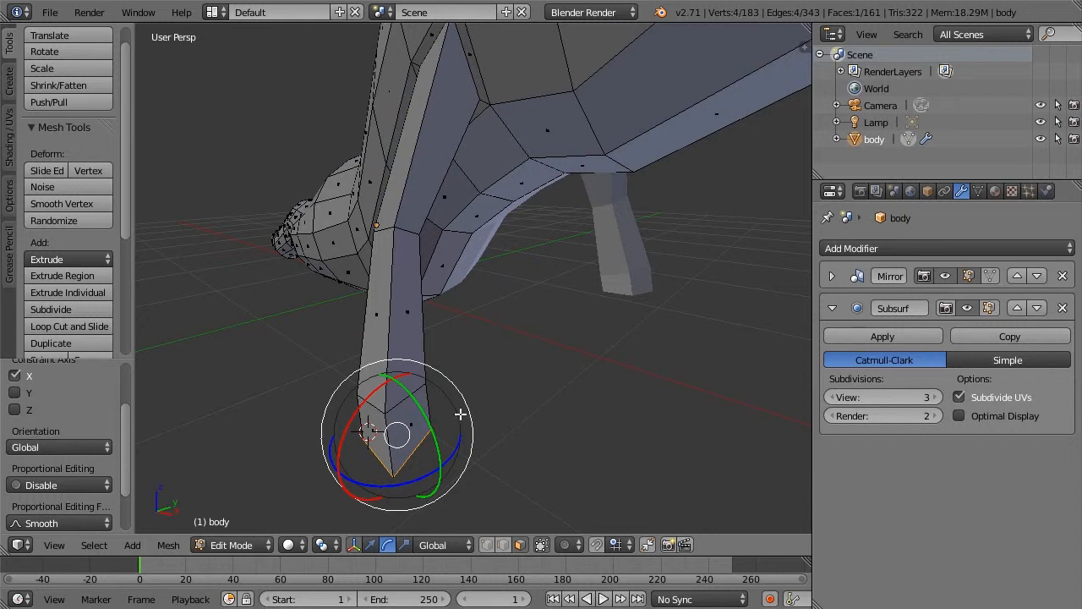
# Extrude three side faces of the foot section along their vertex normals by 0.111.
pyautogui.press('a')
pyautogui.rightClick(370, 430)
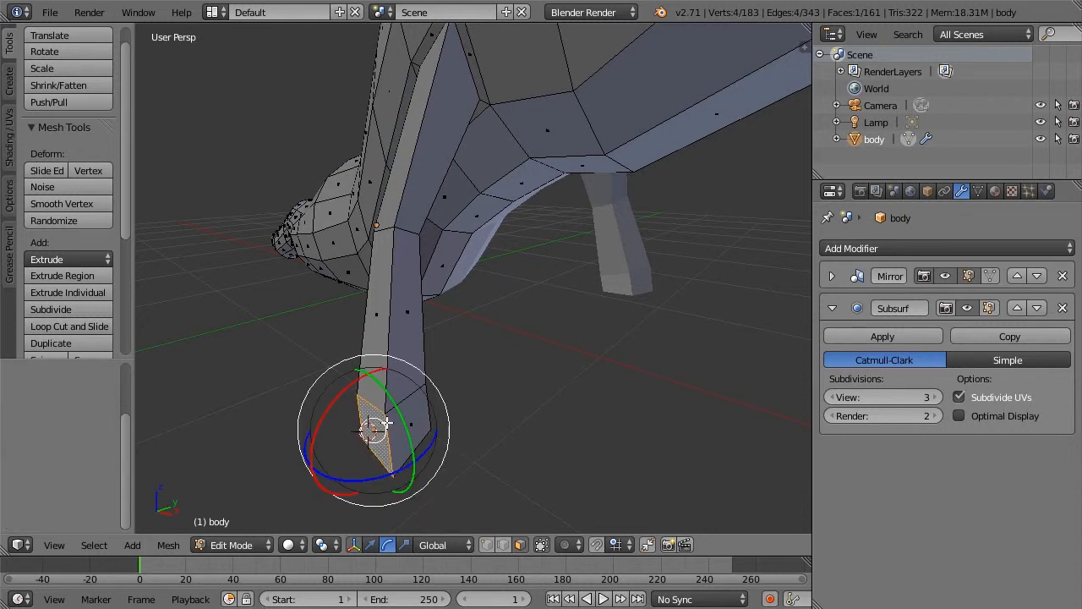
pyautogui.keyDown('shift'); pyautogui.rightClick(413, 423); pyautogui.keyUp('shift')
pyautogui.moveTo(570, 423); pyautogui.dragTo(524, 367, button='middle')
pyautogui.keyDown('shift'); pyautogui.rightClick(224, 353); pyautogui.keyUp('shift')
pyautogui.moveTo(426, 361); pyautogui.dragTo(566, 385, button='middle')
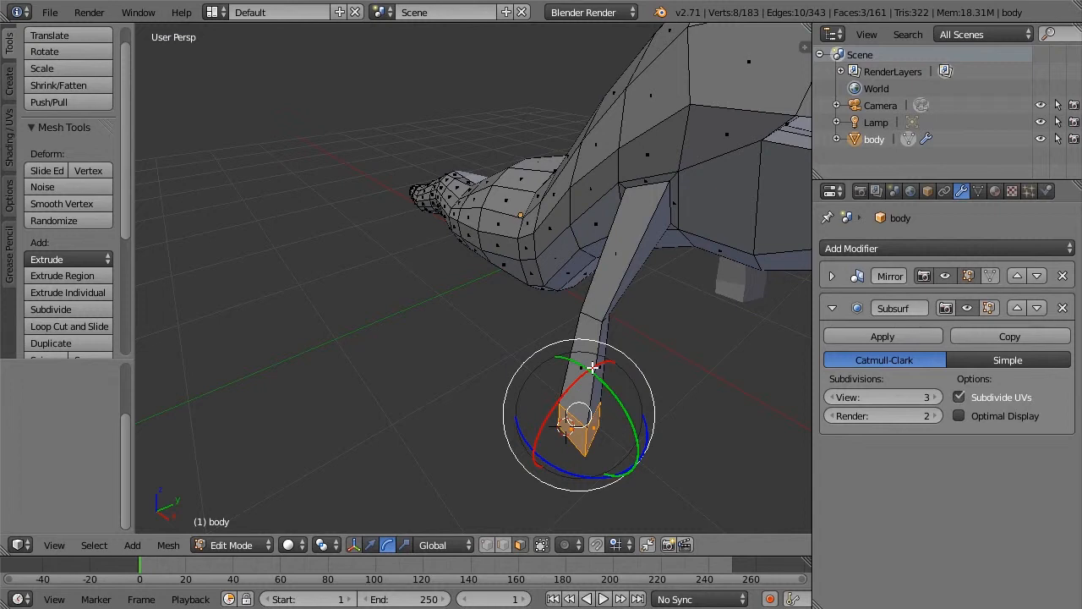
pyautogui.hotkey('alt', 'e')
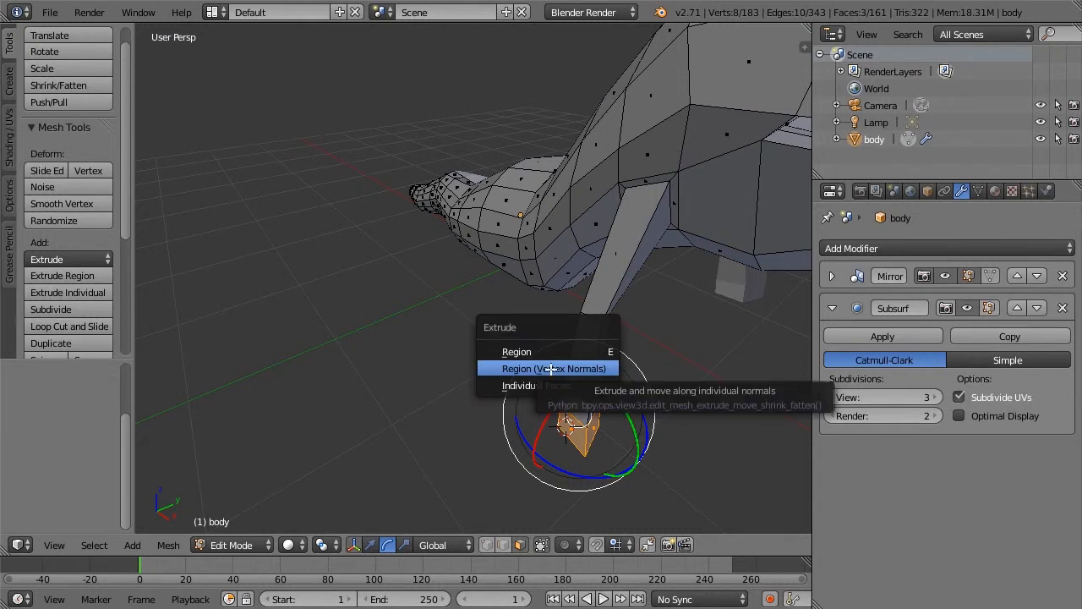
pyautogui.click(551, 368)
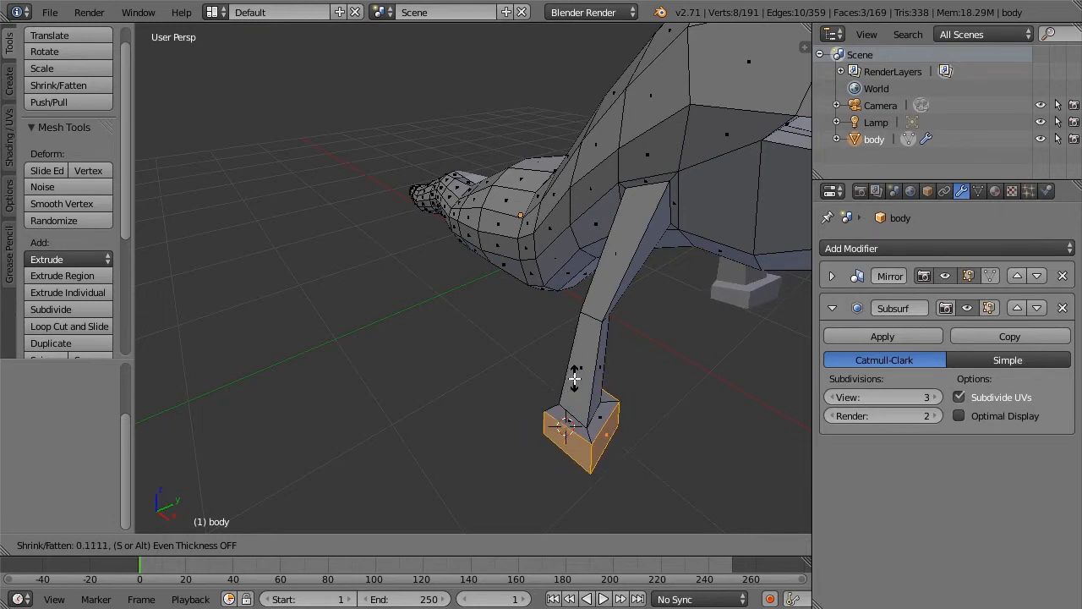
pyautogui.click(657, 386)
pyautogui.moveTo(654, 386); pyautogui.dragTo(623, 323, button='middle')
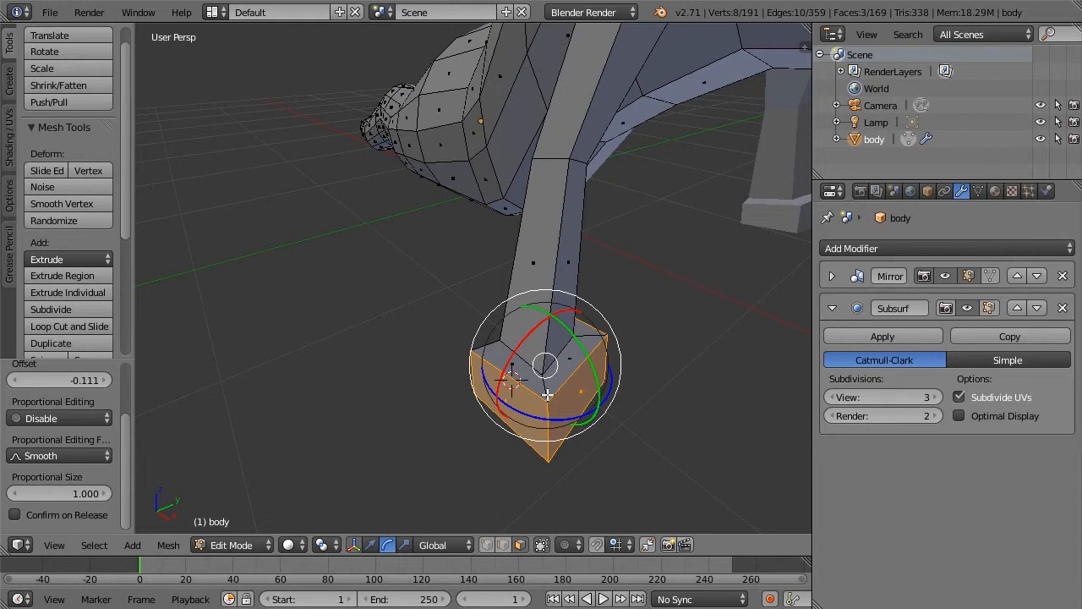
# Extrude the foot's three side faces individually by 0.196 and flatten the new end faces along Z to 0.323.
pyautogui.click(89, 292)
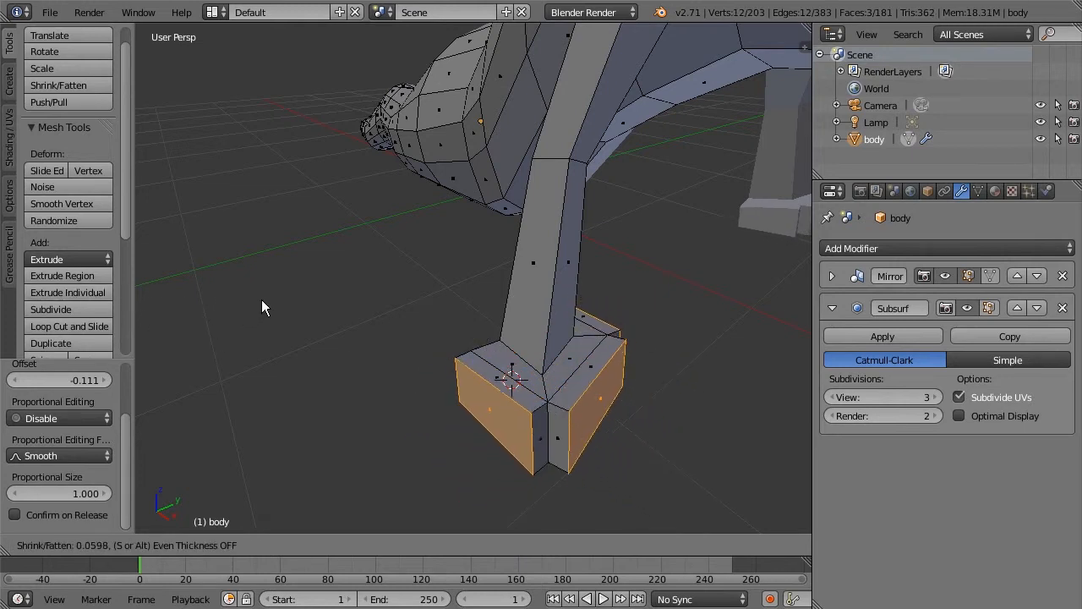
pyautogui.click(259, 321)
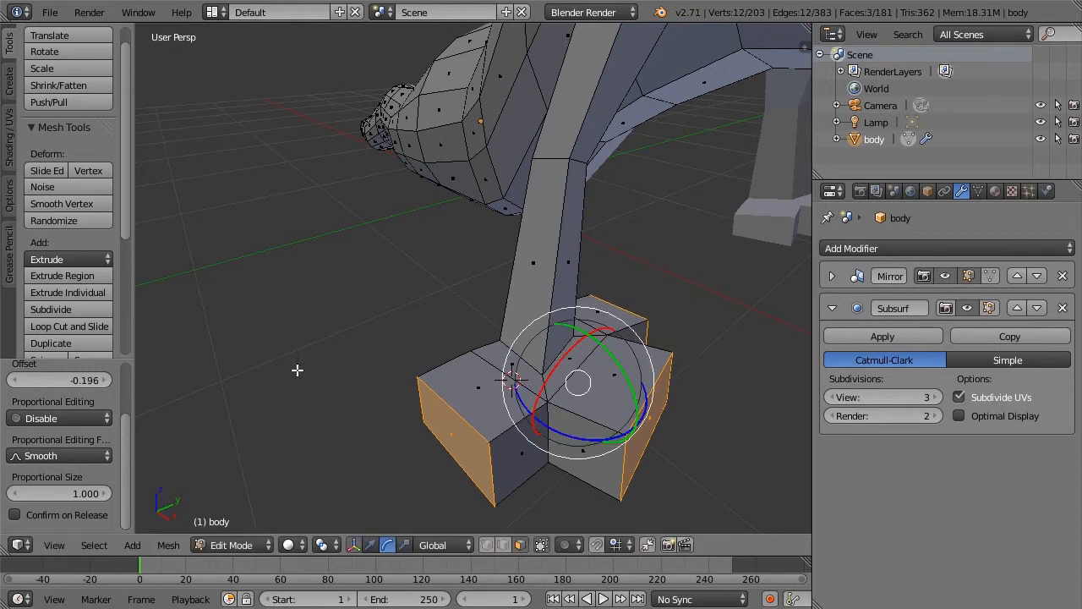
pyautogui.click(404, 544)
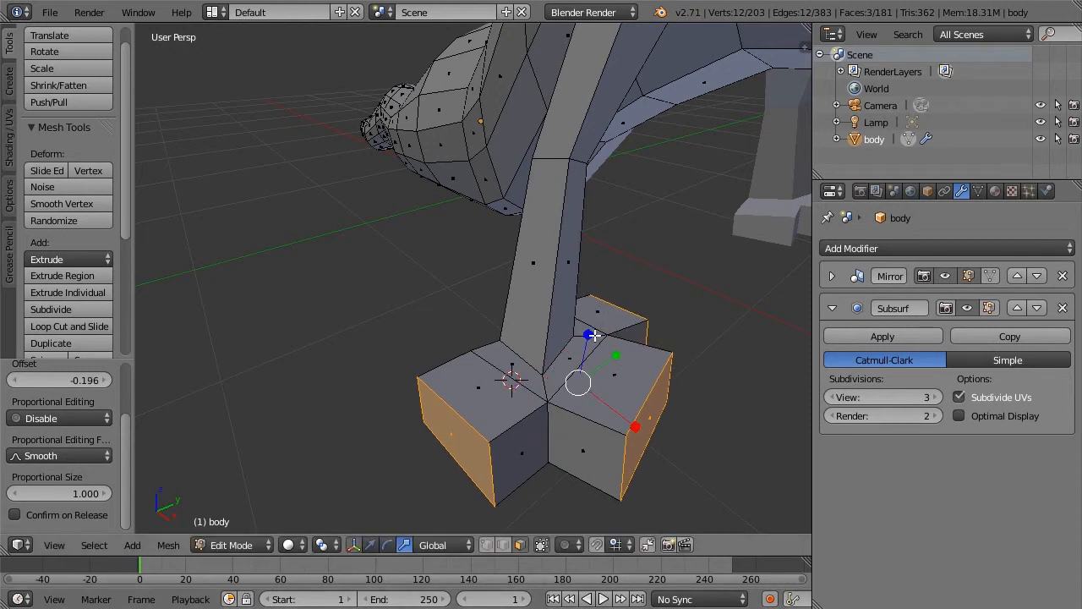
pyautogui.press('s')
pyautogui.press('z')
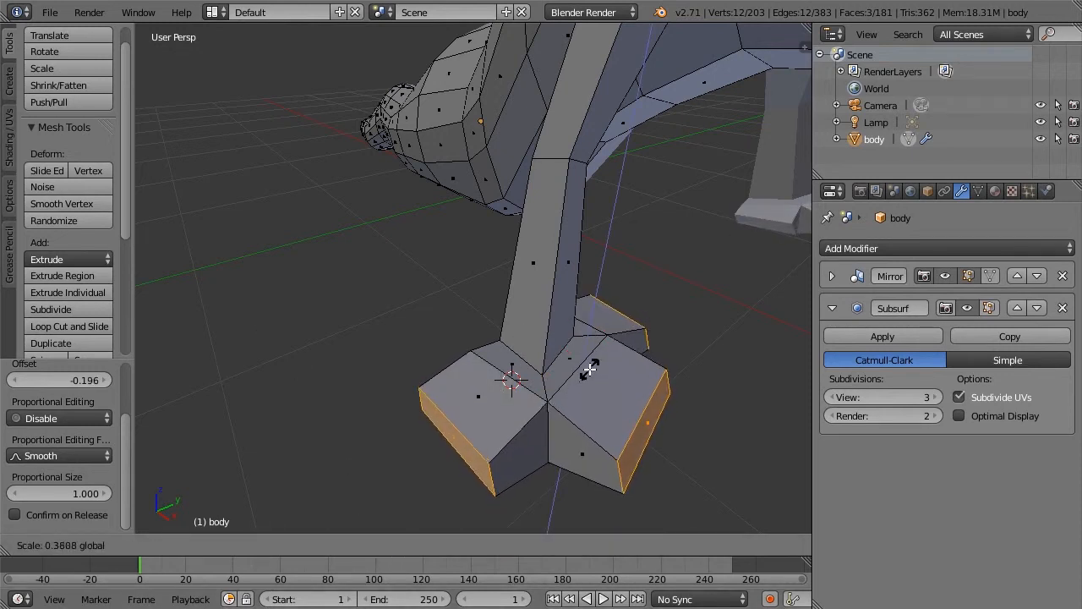
pyautogui.click(623, 363)
pyautogui.scroll(-4, 623, 362)
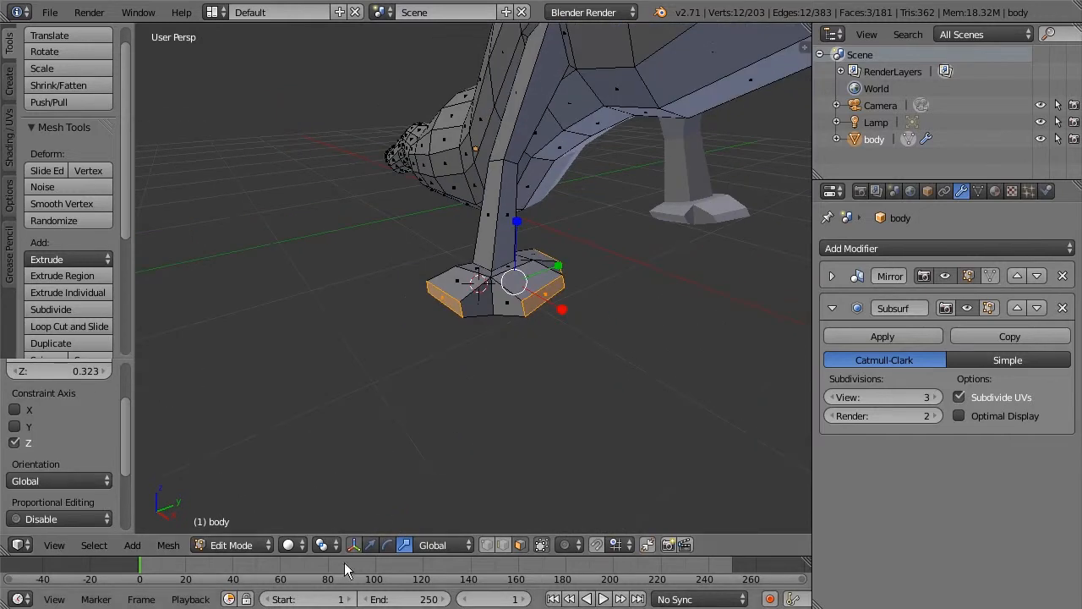
pyautogui.click(520, 544)
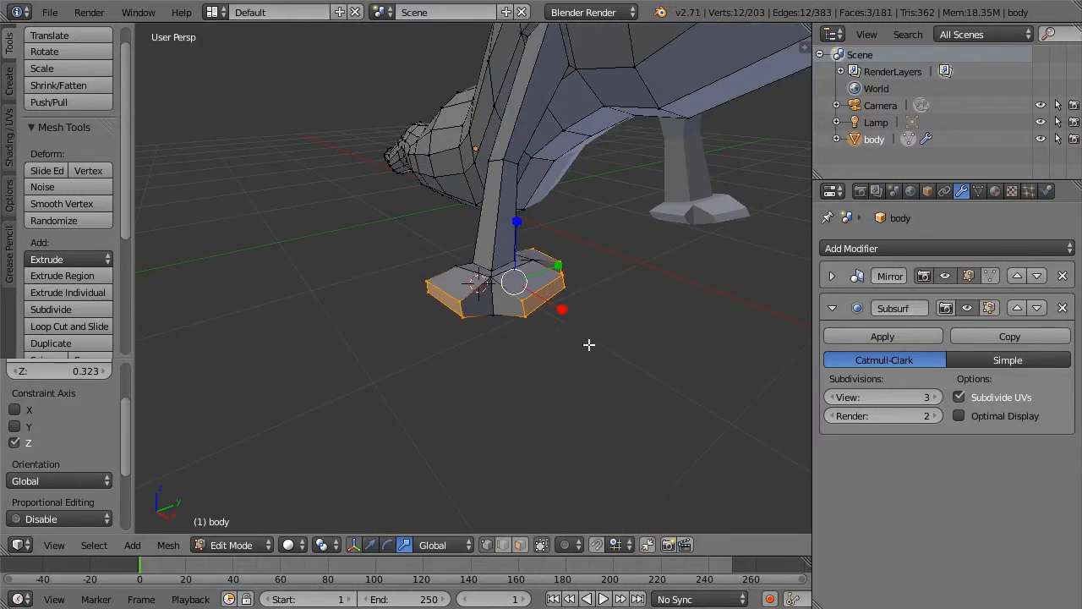
pyautogui.rightClick(523, 306)
pyautogui.keyDown('shift'); pyautogui.rightClick(529, 318); pyautogui.keyUp('shift')
pyautogui.moveTo(593, 322); pyautogui.dragTo(582, 335, button='middle')
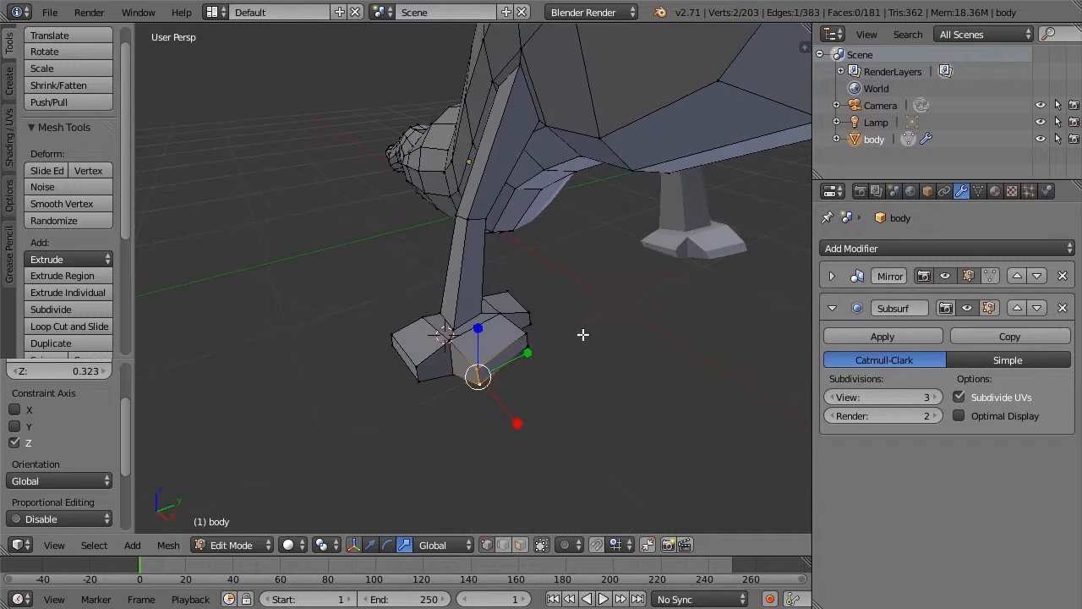
# Move the front toe's end face outward along X and narrow it along Y.
pyautogui.click(521, 545)
pyautogui.rightClick(504, 358)
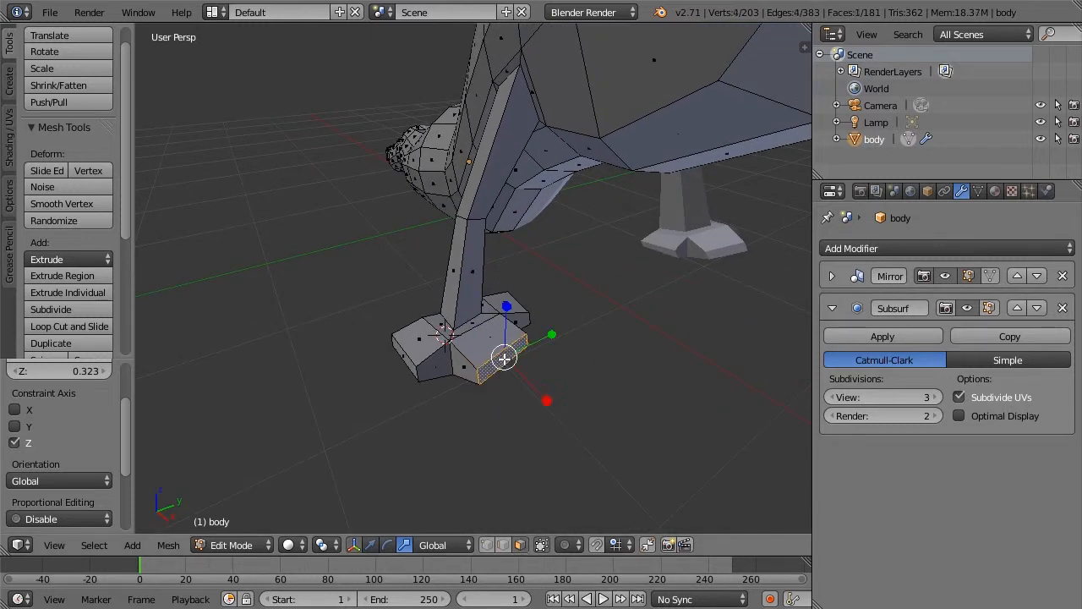
pyautogui.click(371, 546)
pyautogui.moveTo(543, 397); pyautogui.dragTo(564, 427)
pyautogui.click(404, 546)
pyautogui.moveTo(574, 357); pyautogui.dragTo(552, 370)
# Scale the two side toes' end faces along X, one to 0.499 and the other to 0.563.
pyautogui.rightClick(402, 356)
pyautogui.moveTo(430, 398); pyautogui.dragTo(412, 380)
pyautogui.moveTo(627, 327); pyautogui.dragTo(578, 341, button='middle')
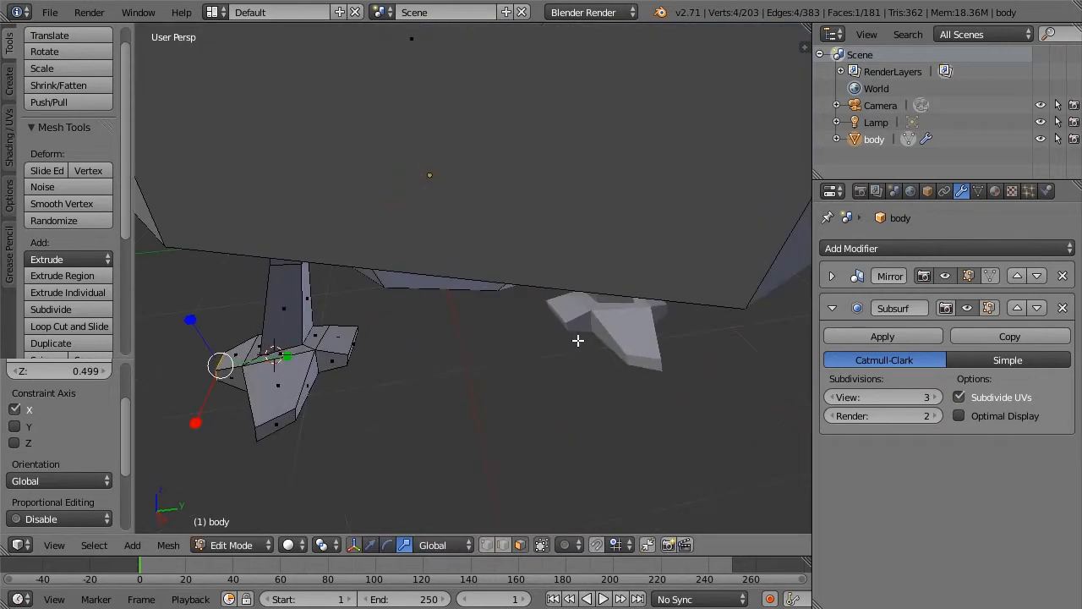
pyautogui.rightClick(356, 344)
pyautogui.moveTo(347, 397); pyautogui.dragTo(359, 377)
# Lower the outer side toe's end face along Z and move the front toe's end face down by 0.076.
pyautogui.moveTo(468, 384); pyautogui.dragTo(658, 335, button='middle')
pyautogui.rightClick(632, 247)
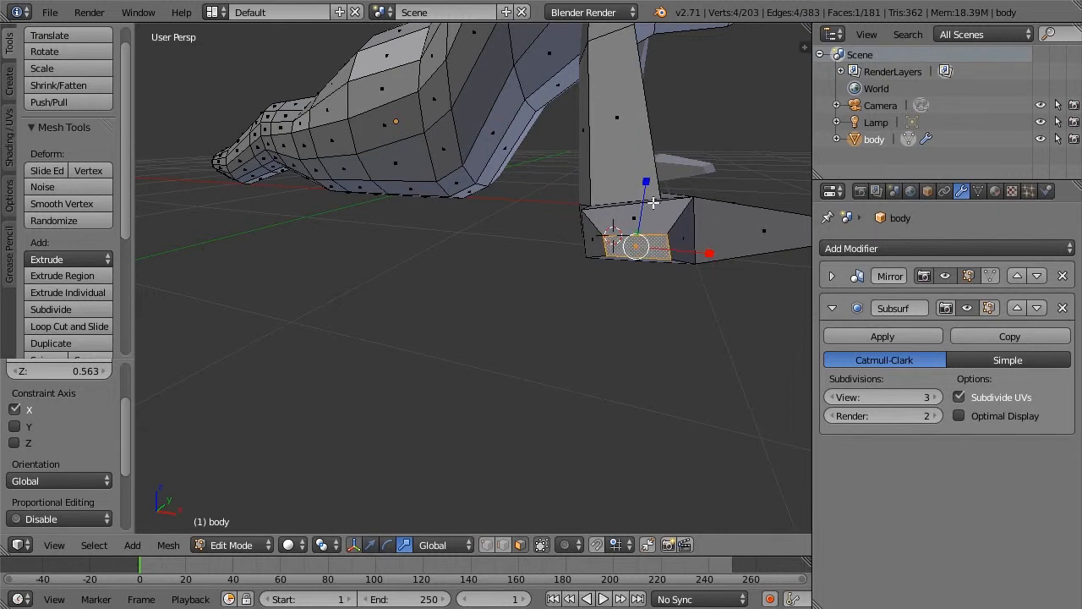
pyautogui.moveTo(644, 187); pyautogui.dragTo(645, 212)
pyautogui.moveTo(708, 237); pyautogui.dragTo(457, 273, button='middle')
pyautogui.rightClick(470, 270)
pyautogui.moveTo(467, 211); pyautogui.dragTo(502, 237)
pyautogui.moveTo(502, 237); pyautogui.dragTo(628, 246, button='middle')
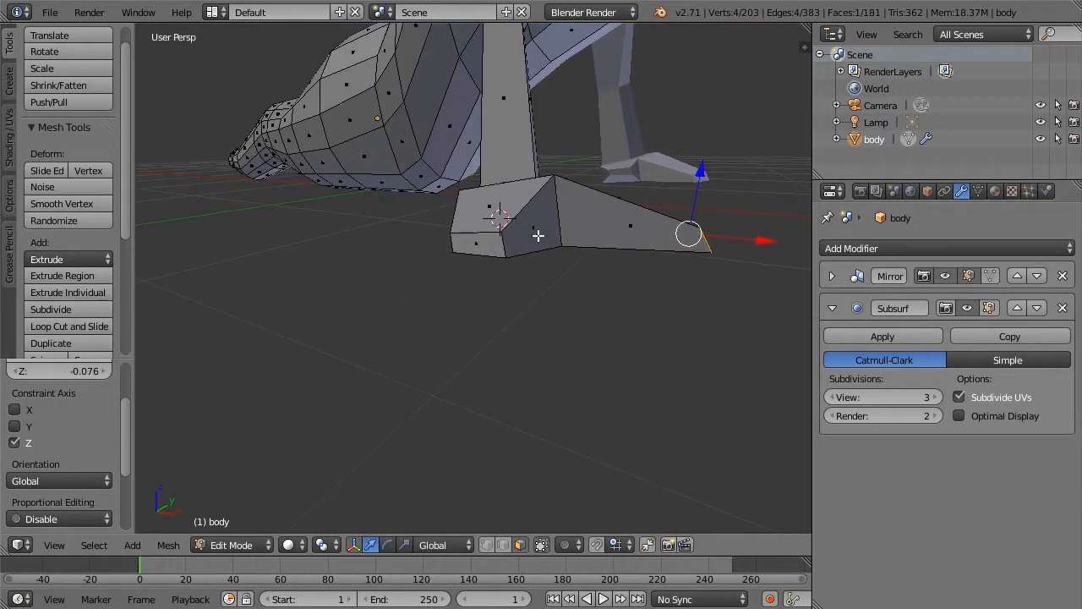
pyautogui.moveTo(540, 251); pyautogui.dragTo(425, 245, button='middle')
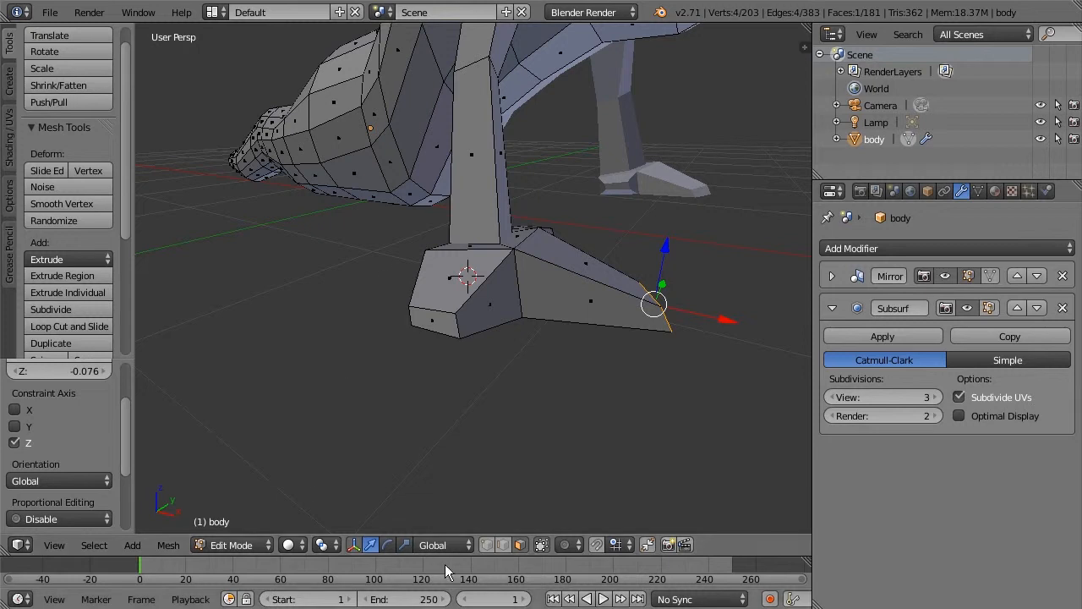
# Lower two upper corner vertices of the foot along Z, moving the second one down by 0.058.
pyautogui.click(487, 544)
pyautogui.rightClick(428, 250)
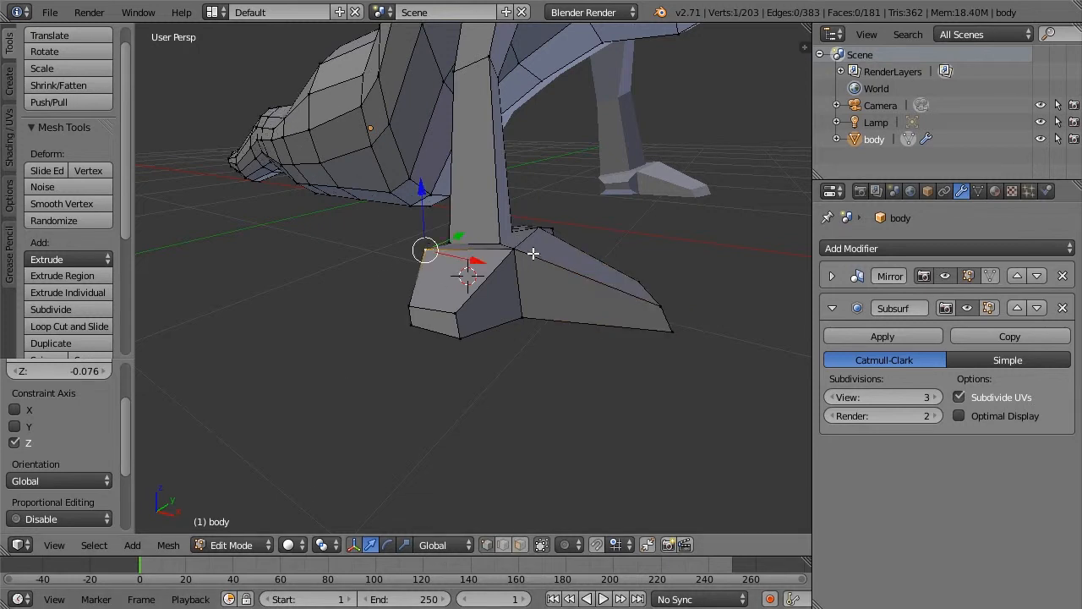
pyautogui.moveTo(464, 200); pyautogui.dragTo(461, 220)
pyautogui.moveTo(580, 237); pyautogui.dragTo(565, 252, button='middle')
pyautogui.rightClick(480, 278)
pyautogui.moveTo(483, 238); pyautogui.dragTo(557, 272)
pyautogui.moveTo(507, 298); pyautogui.dragTo(422, 290, button='middle')
pyautogui.scroll(-3, 459, 297)
pyautogui.moveTo(404, 240); pyautogui.dragTo(558, 295, button='middle')
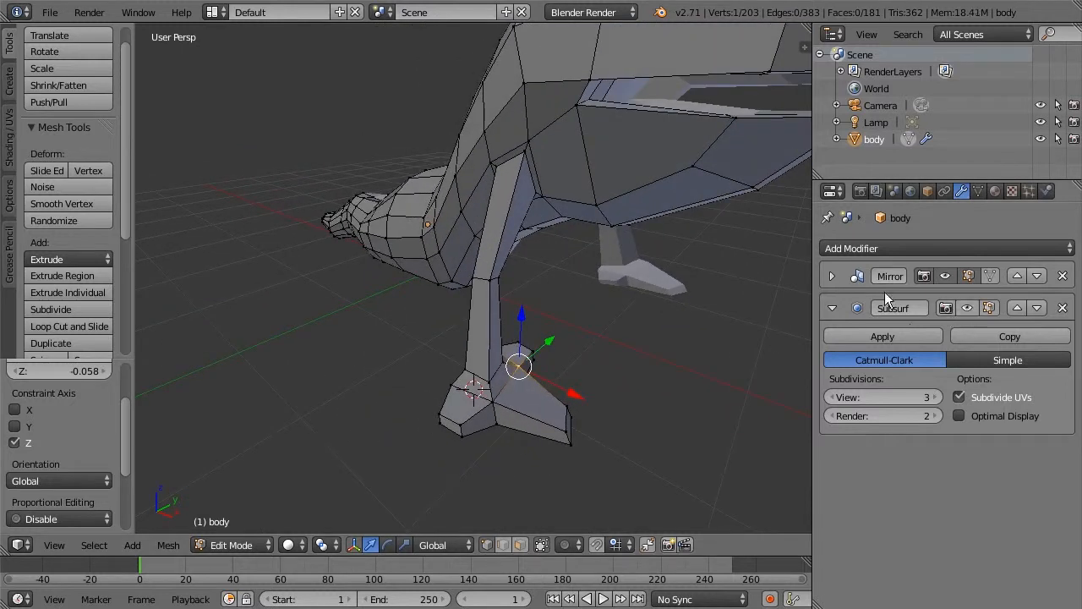
# Preview the legs and feet in Object Mode with the Subsurf viewport display on, and hide the smoothing again.
pyautogui.click(225, 545)
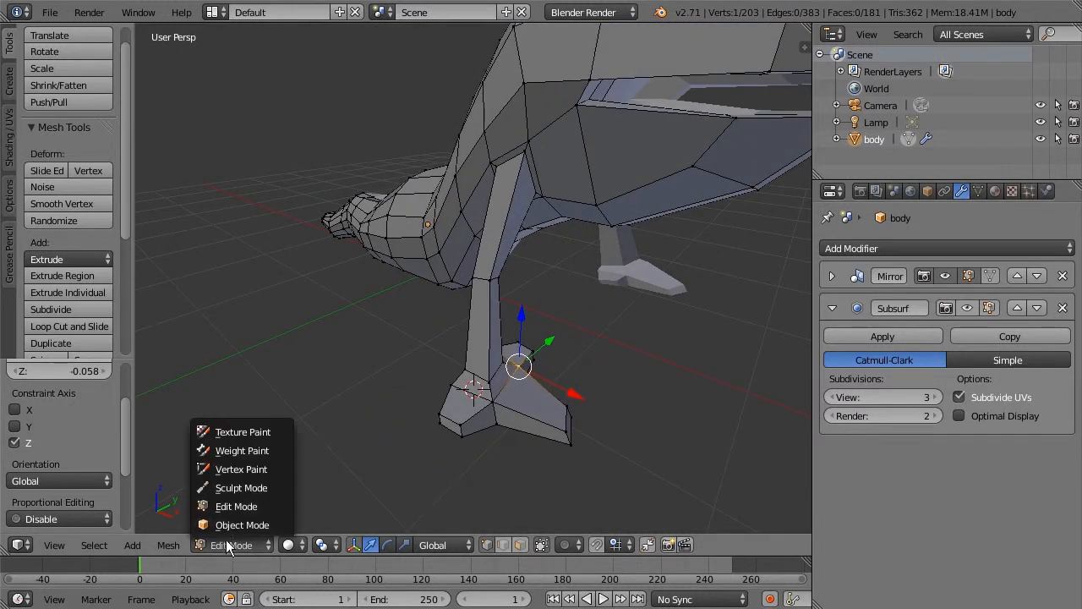
pyautogui.click(236, 524)
pyautogui.click(967, 308)
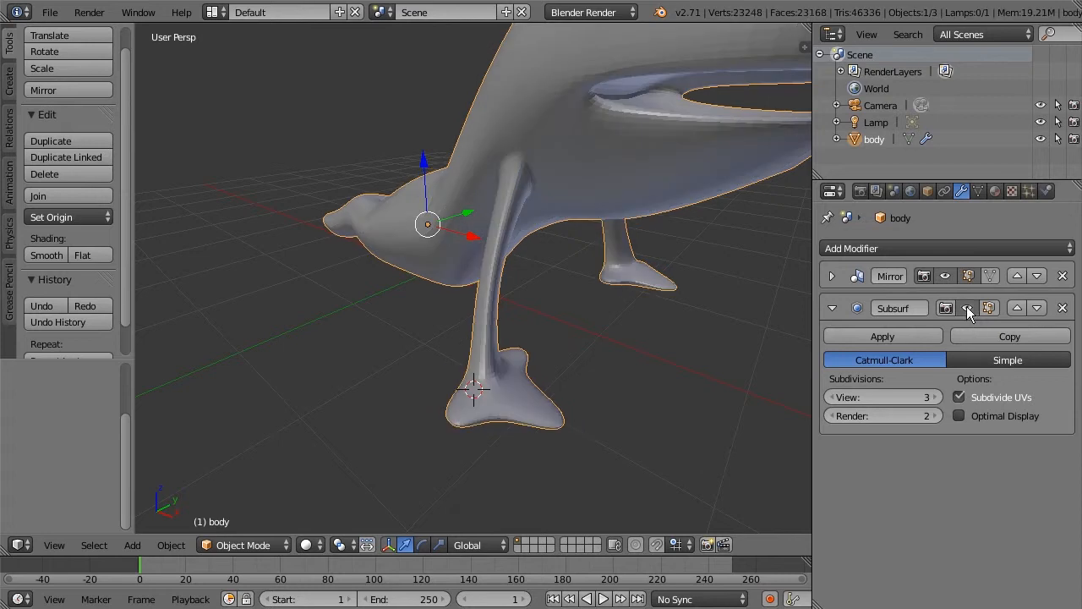
pyautogui.moveTo(548, 319); pyautogui.dragTo(516, 317, button='middle')
pyautogui.scroll(2, 478, 299)
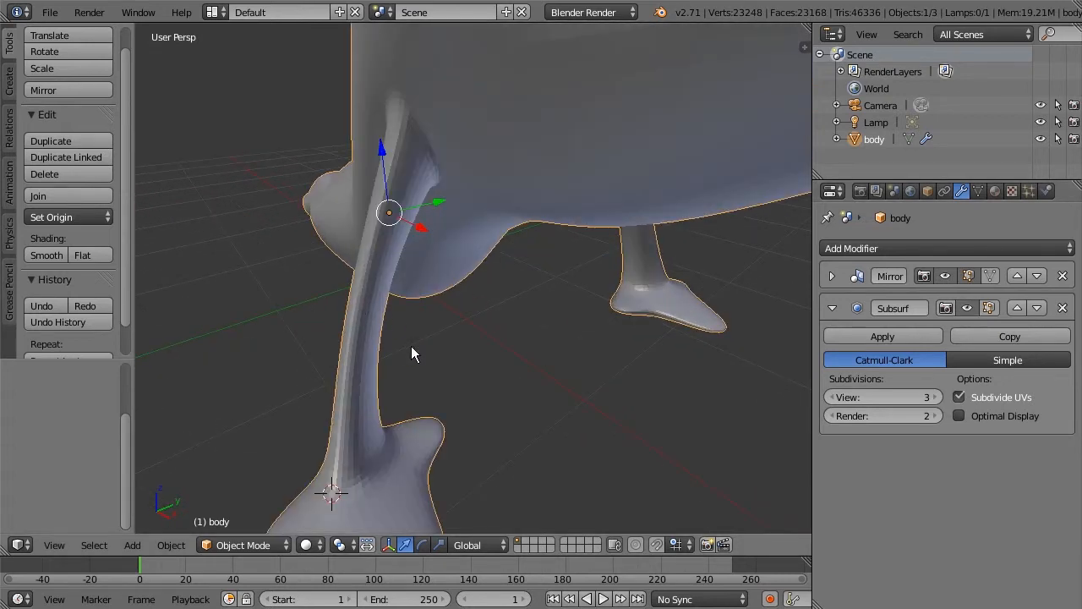
pyautogui.click(966, 308)
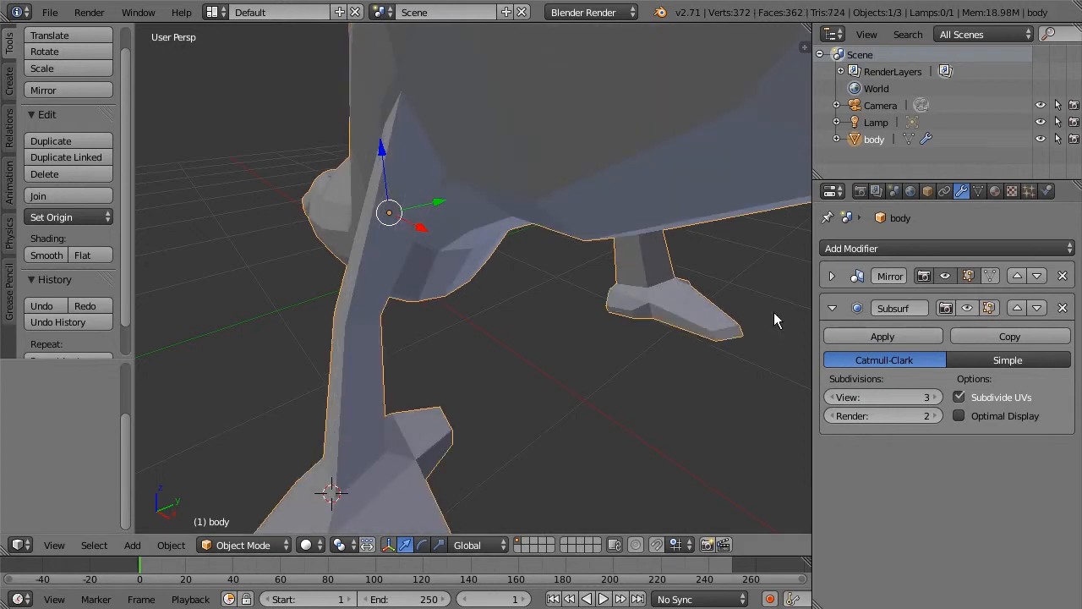
# In wireframe Edit Mode, select the edge loop at the leg's knee and scale it to 0.585.
pyautogui.moveTo(267, 414); pyautogui.dragTo(410, 386, button='middle')
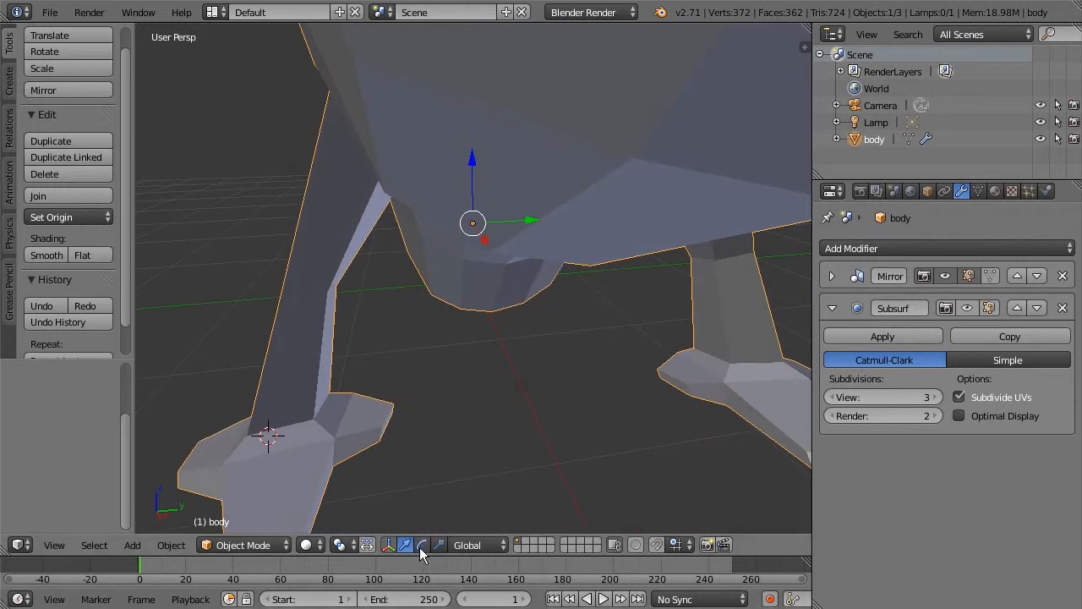
pyautogui.click(310, 543)
pyautogui.click(319, 507)
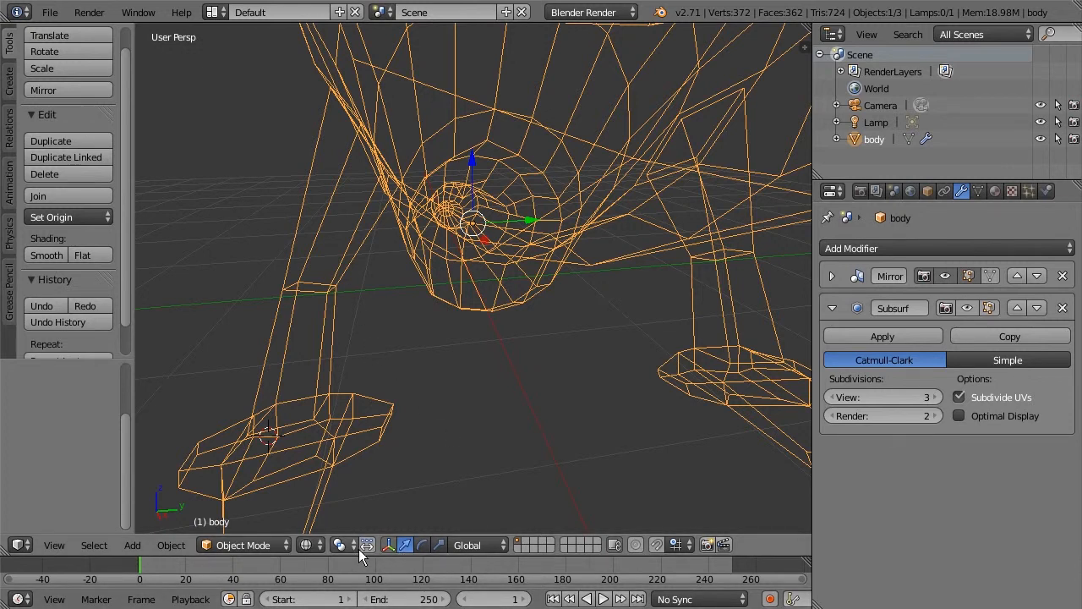
pyautogui.click(261, 548)
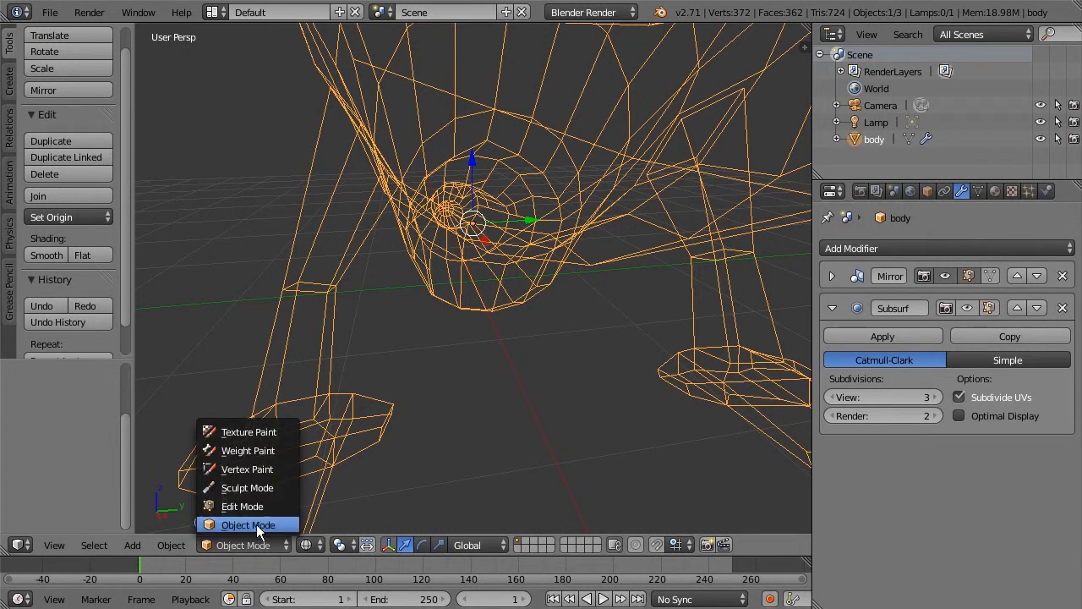
pyautogui.click(253, 504)
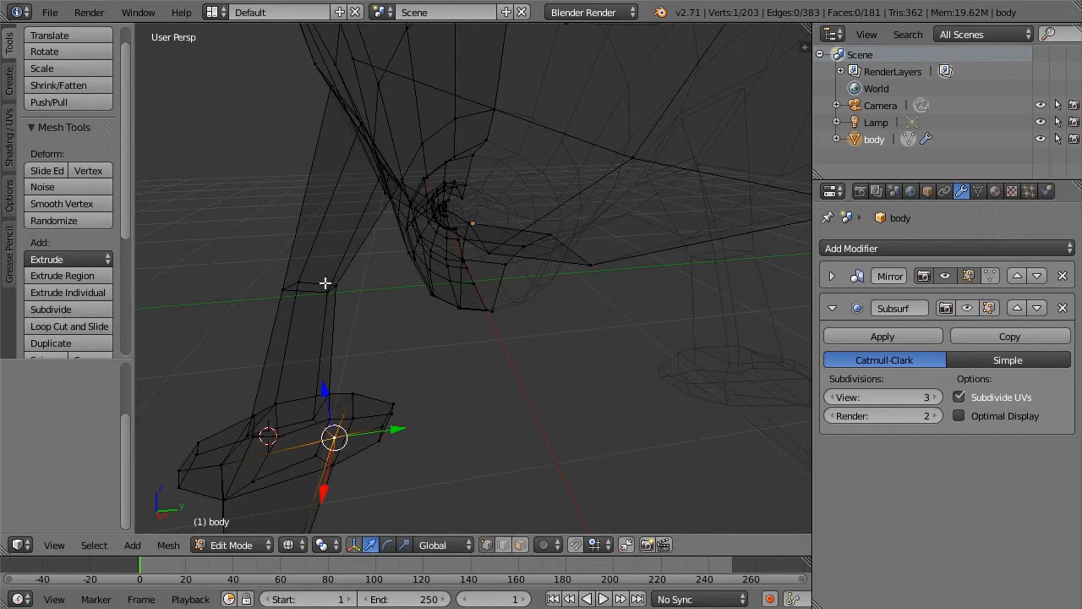
pyautogui.moveTo(361, 291)
pyautogui.keyDown('ctrl'); pyautogui.mouseDown()
pyautogui.moveTo(249, 253)
pyautogui.moveTo(352, 264)
pyautogui.moveTo(322, 234)
pyautogui.moveTo(350, 260)
pyautogui.mouseUp(); pyautogui.keyUp('ctrl')
pyautogui.press('a')
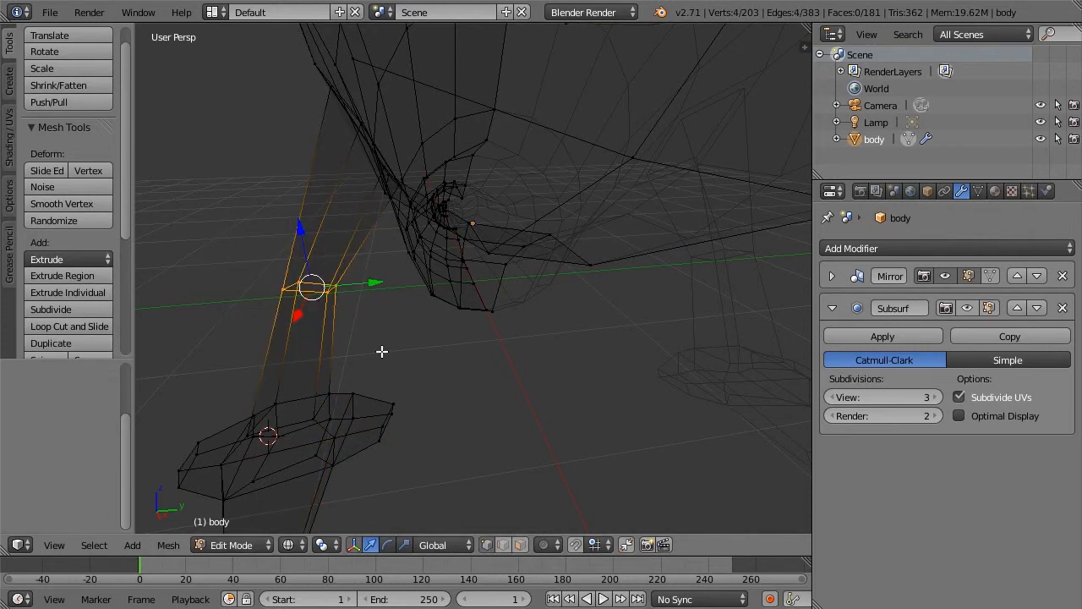
pyautogui.press('s')
pyautogui.click(327, 340)
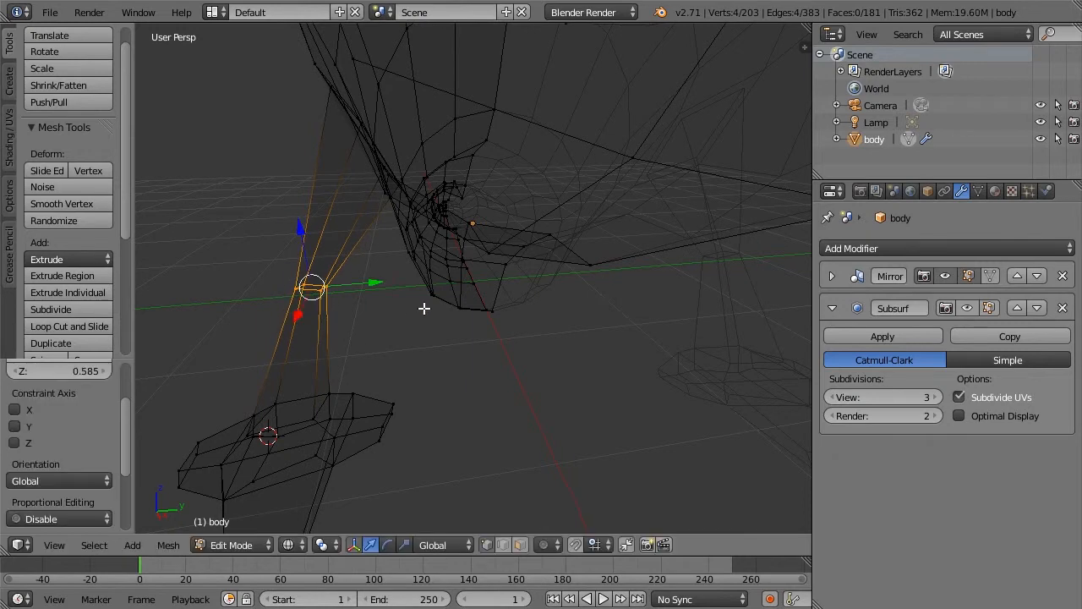
# Add an edge loop just above the knee at slide factor -0.789 and another just below at 0.764.
pyautogui.hotkey('ctrl', 'r')
pyautogui.click(336, 275)
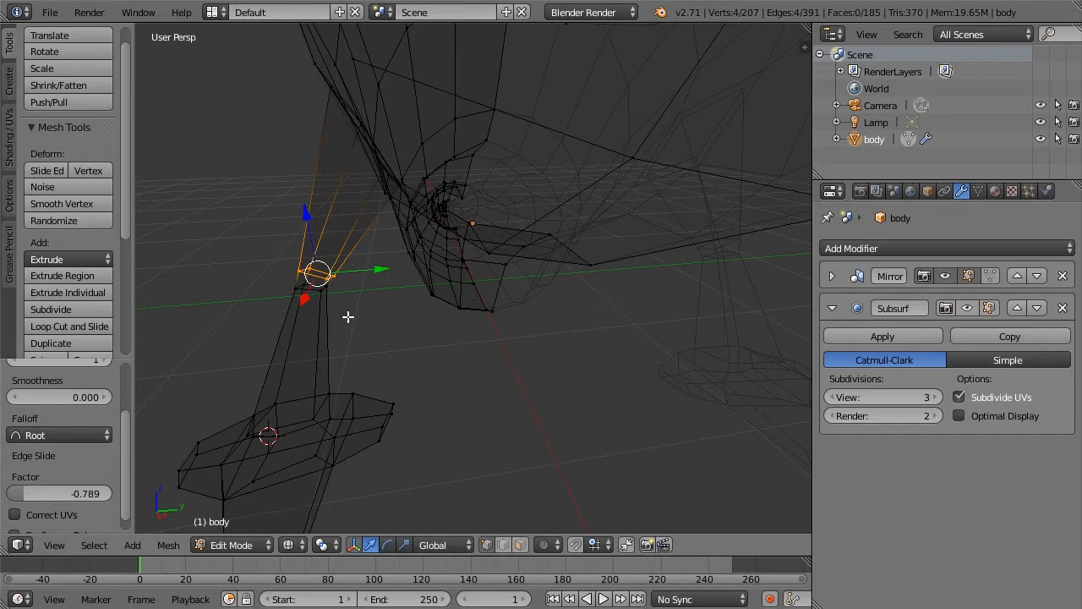
pyautogui.hotkey('ctrl', 'r')
pyautogui.click(340, 322)
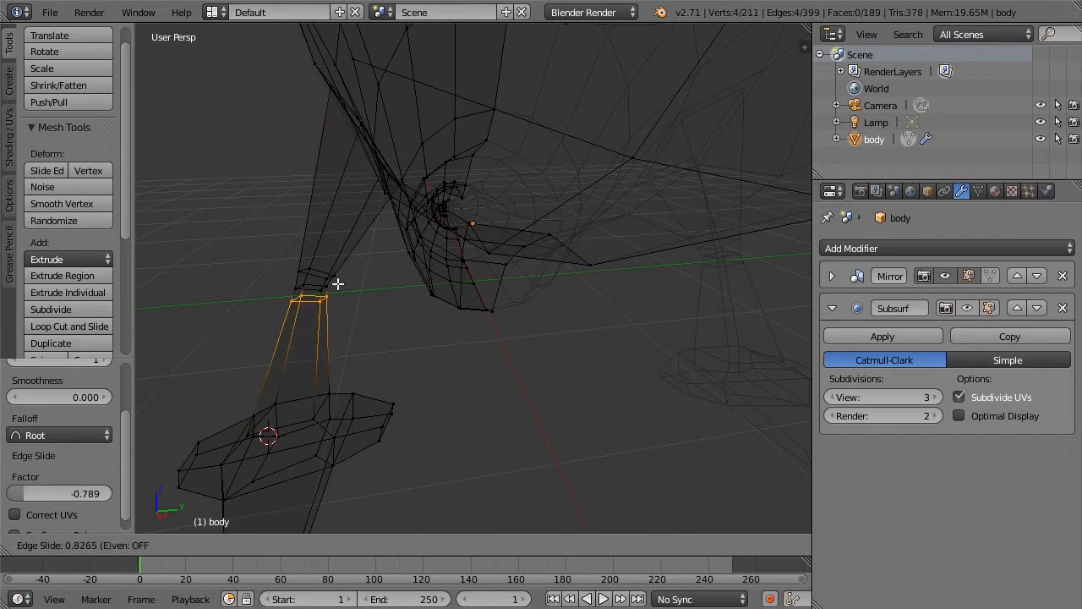
pyautogui.click(338, 288)
pyautogui.moveTo(338, 287); pyautogui.dragTo(513, 383, button='middle')
pyautogui.moveTo(648, 347); pyautogui.dragTo(388, 262, button='middle')
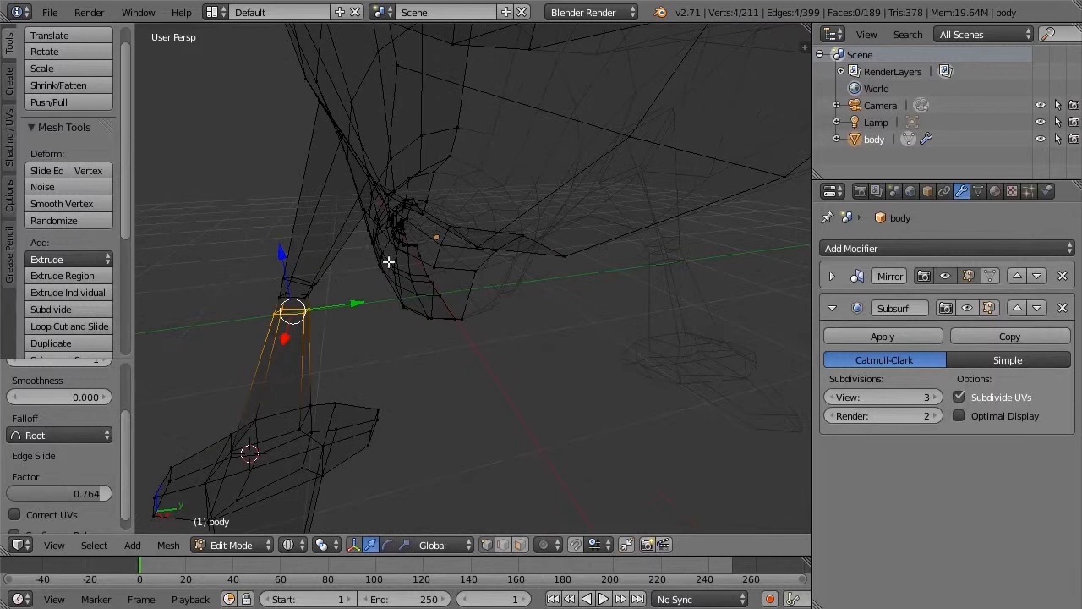
# Add an edge loop across the upper leg at slide factor 0.114 and scale it to 0.840.
pyautogui.hotkey('ctrl', 'r')
pyautogui.click(330, 226)
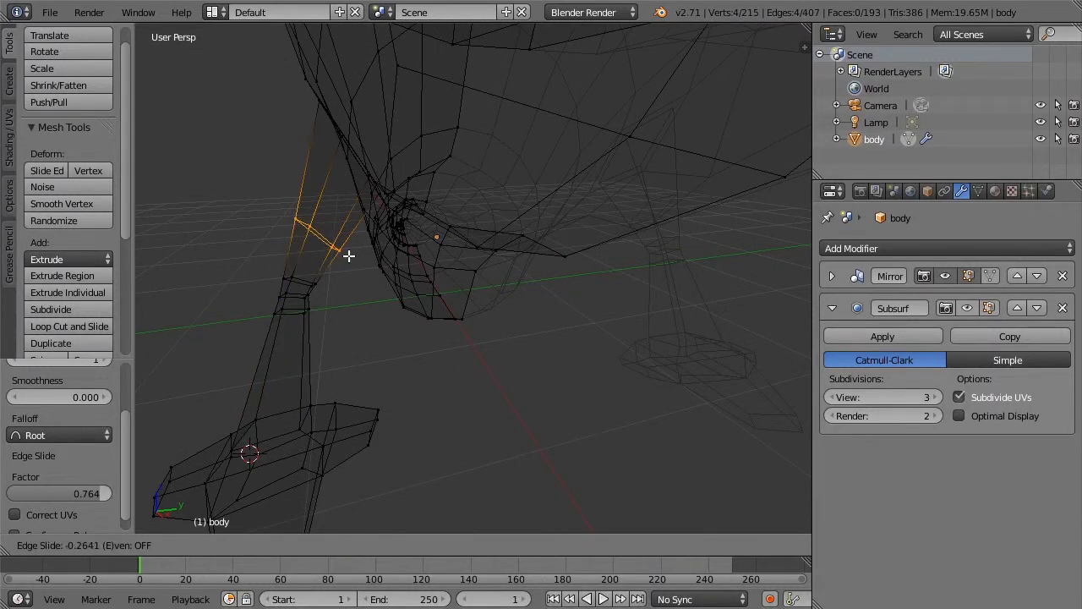
pyautogui.click(348, 229)
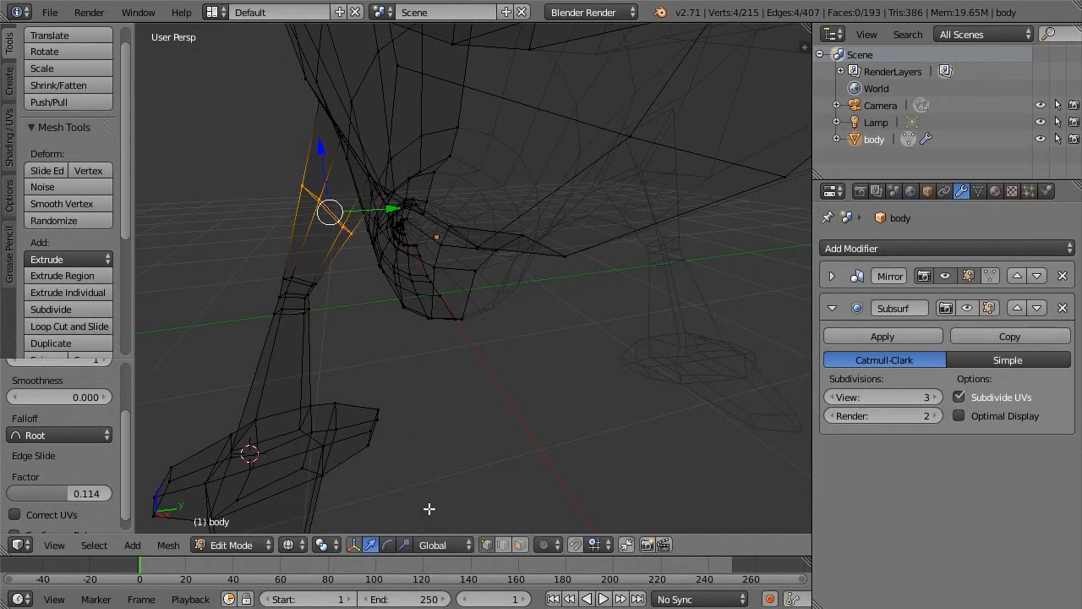
pyautogui.press('s')
pyautogui.click(394, 456)
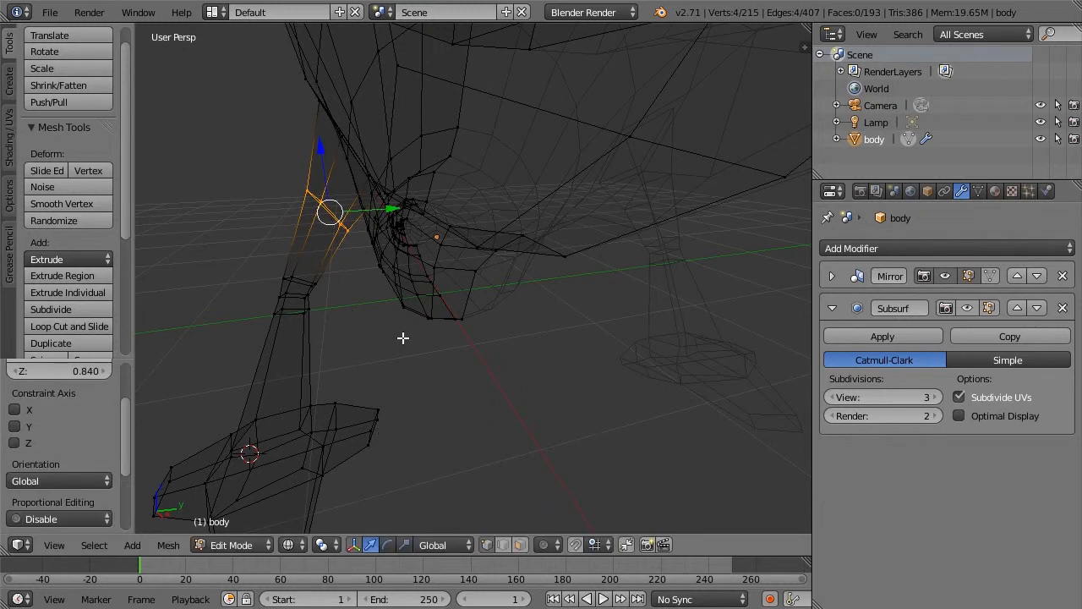
# Add an edge loop on the lower leg at slide factor -0.248, scale it to about 0.85 and deselect everything.
pyautogui.moveTo(406, 338); pyautogui.dragTo(440, 313, button='middle')
pyautogui.hotkey('ctrl', 'r')
pyautogui.click(353, 279)
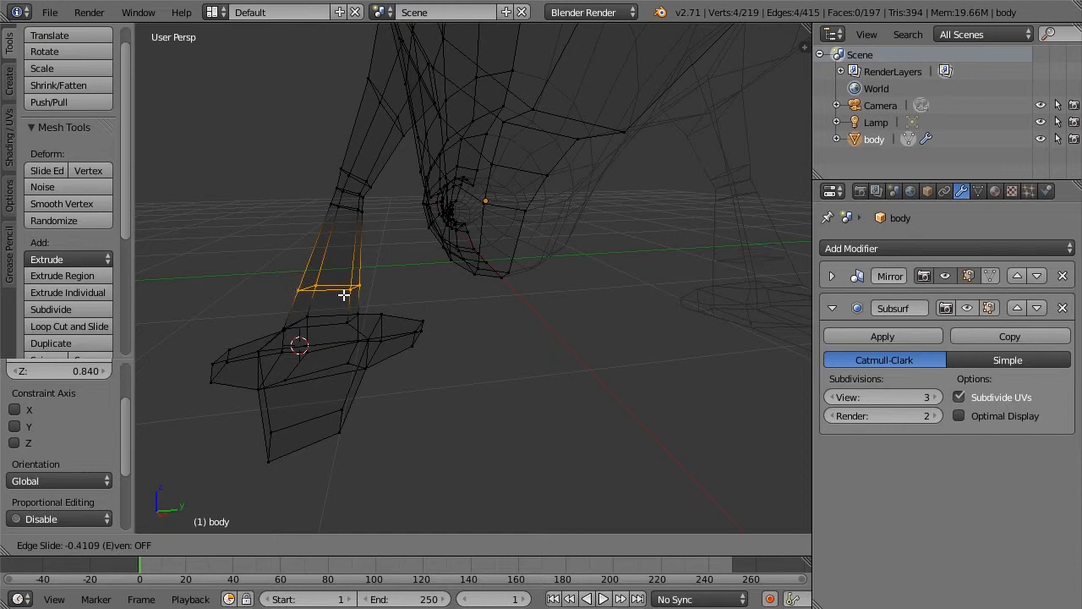
pyautogui.click(345, 286)
pyautogui.press('s')
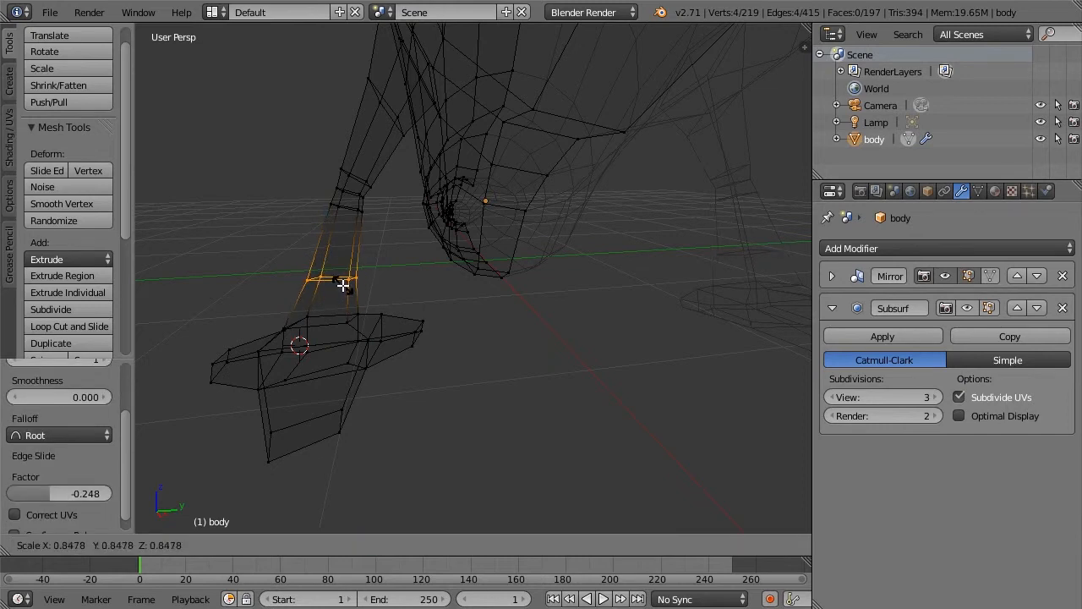
pyautogui.click(344, 283)
pyautogui.moveTo(516, 293); pyautogui.dragTo(572, 306, button='middle')
pyautogui.press('a')
# Show the body in Object Mode with Subsurf smoothing and solid shading, and examine the legs and feet.
pyautogui.click(246, 542)
pyautogui.click(244, 523)
pyautogui.click(967, 307)
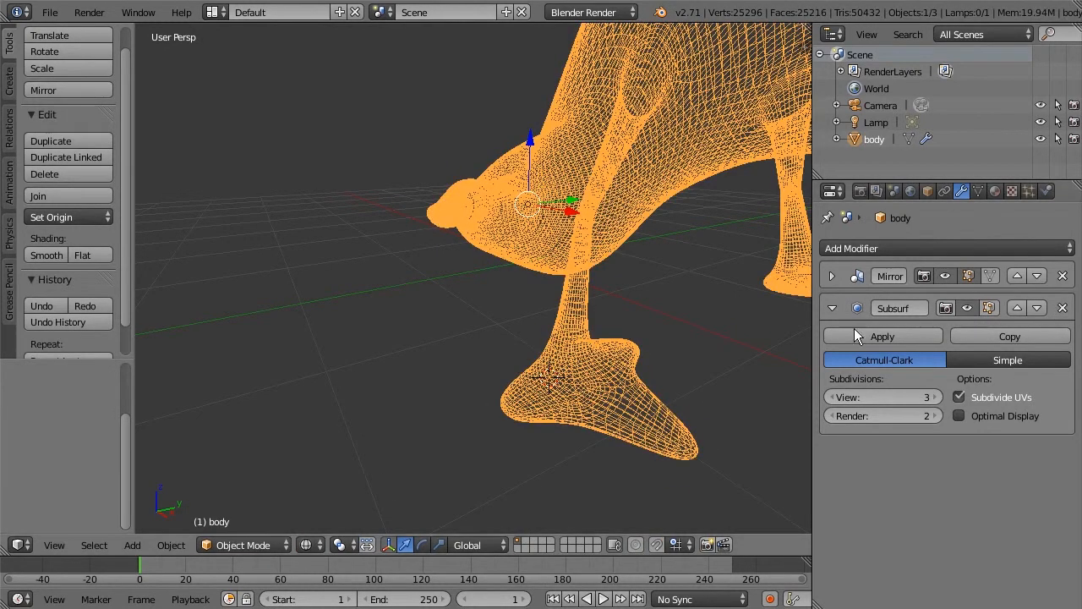
pyautogui.click(306, 545)
pyautogui.click(330, 488)
pyautogui.moveTo(613, 371)
pyautogui.mouseDown(button='middle')
pyautogui.moveTo(610, 314)
pyautogui.moveTo(454, 316)
pyautogui.moveTo(494, 328)
pyautogui.moveTo(640, 314)
pyautogui.moveTo(567, 330)
pyautogui.moveTo(606, 323)
pyautogui.moveTo(621, 295)
pyautogui.moveTo(533, 349)
pyautogui.mouseUp(button='middle')
pyautogui.scroll(6, 580, 329)
pyautogui.scroll(-4, 570, 348)
pyautogui.scroll(3, 603, 320)
pyautogui.scroll(-3, 604, 321)
# Return to Edit Mode on the body mesh.
pyautogui.click(263, 544)
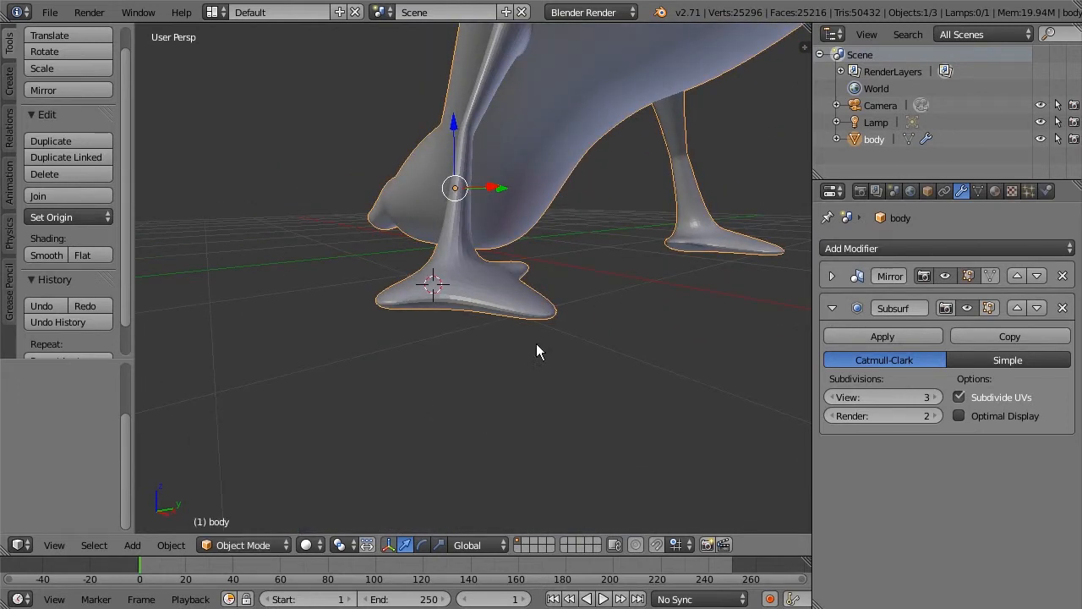
pyautogui.click(262, 544)
pyautogui.click(242, 506)
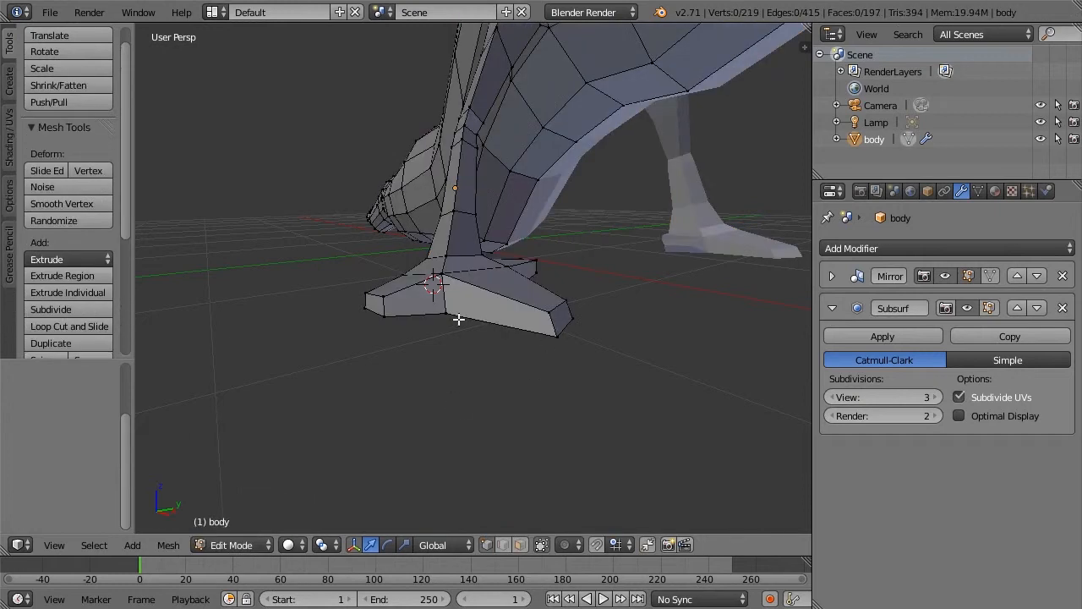
# Add an edge loop around the foot near the sole at slide factor -0.686 and preview the smoothed body in Object Mode.
pyautogui.hotkey('ctrl', 'r')
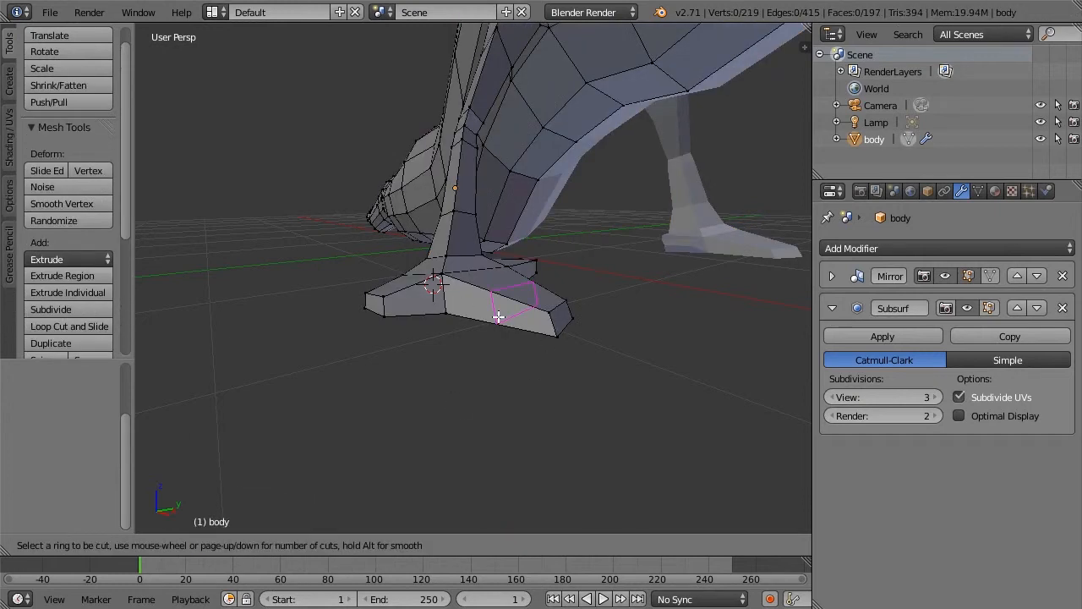
pyautogui.click(447, 299)
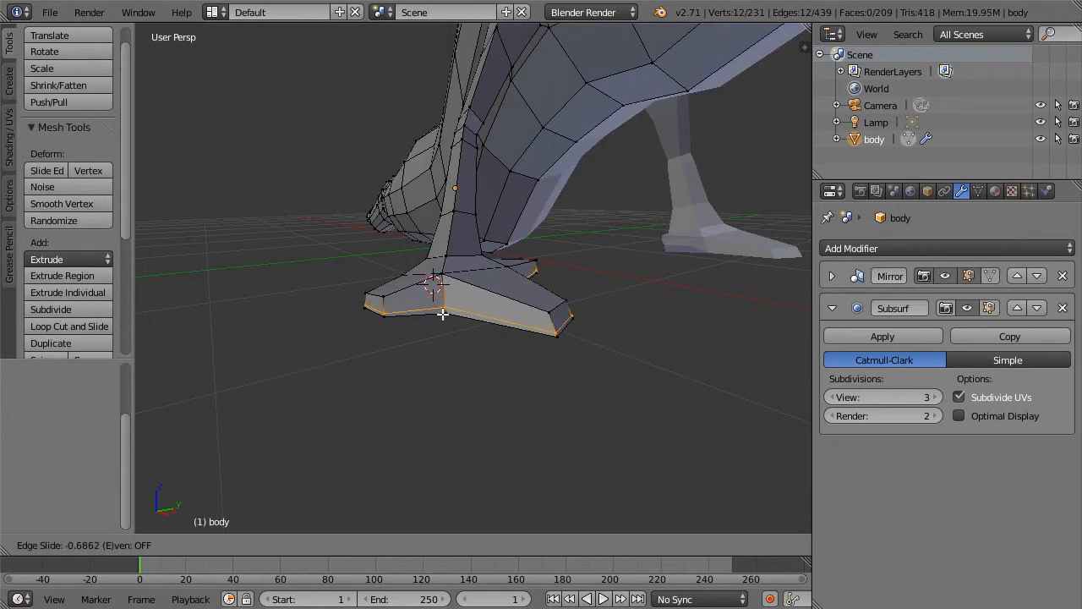
pyautogui.click(442, 314)
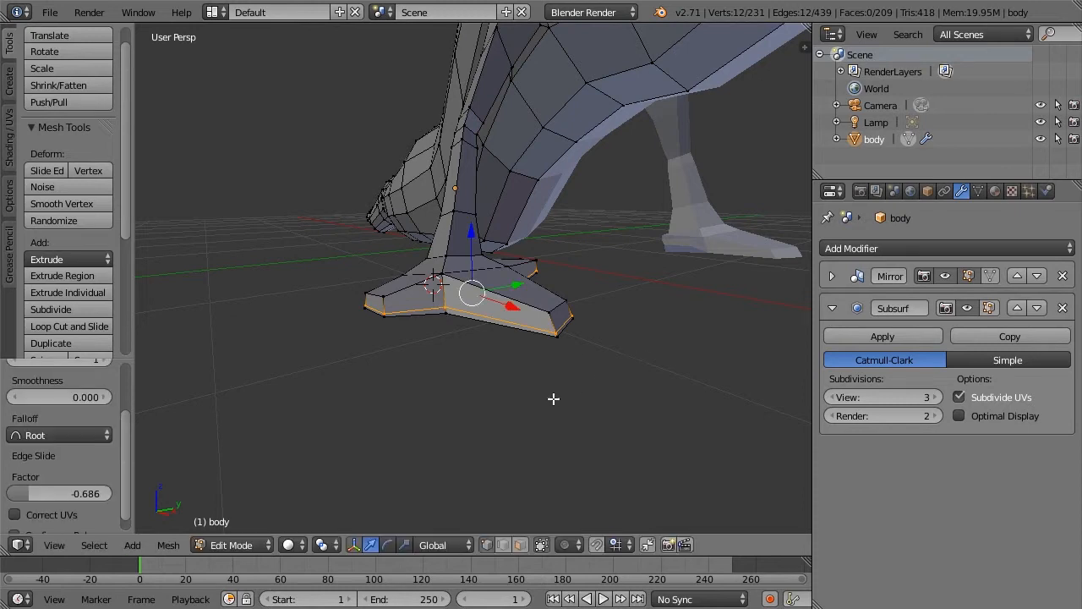
pyautogui.click(244, 546)
pyautogui.click(242, 522)
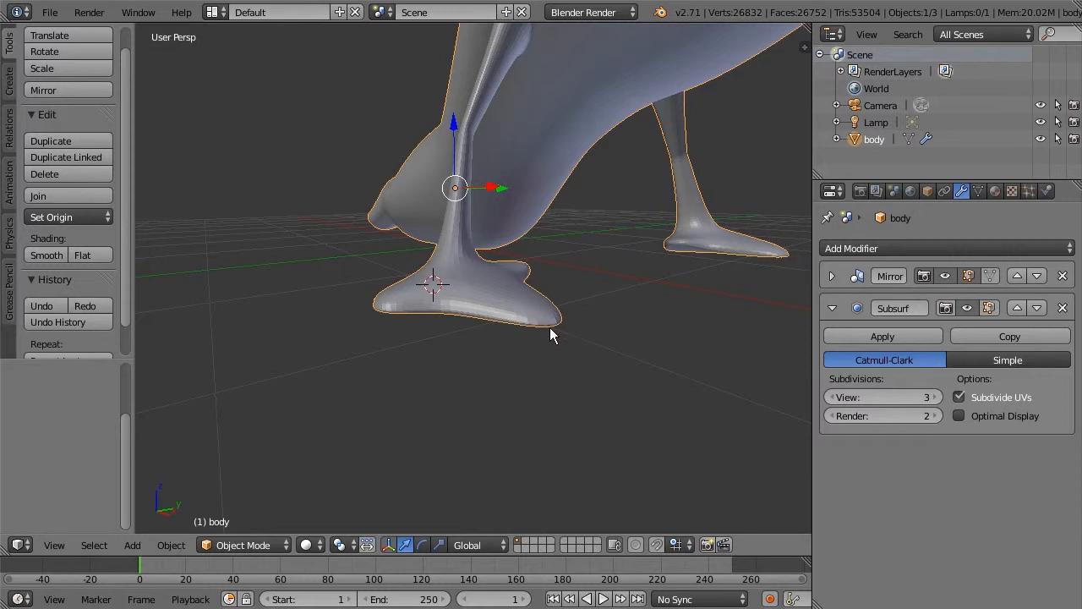
# Return to Edit Mode and add an edge loop across the longest toe near its base at slide factor 0.528.
pyautogui.click(247, 544)
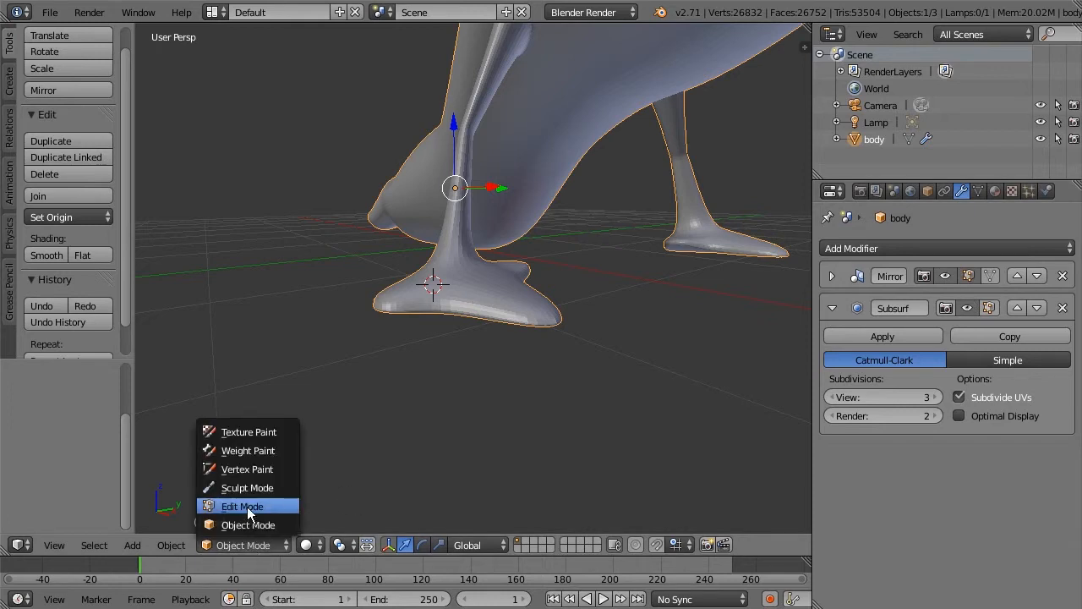
pyautogui.click(245, 506)
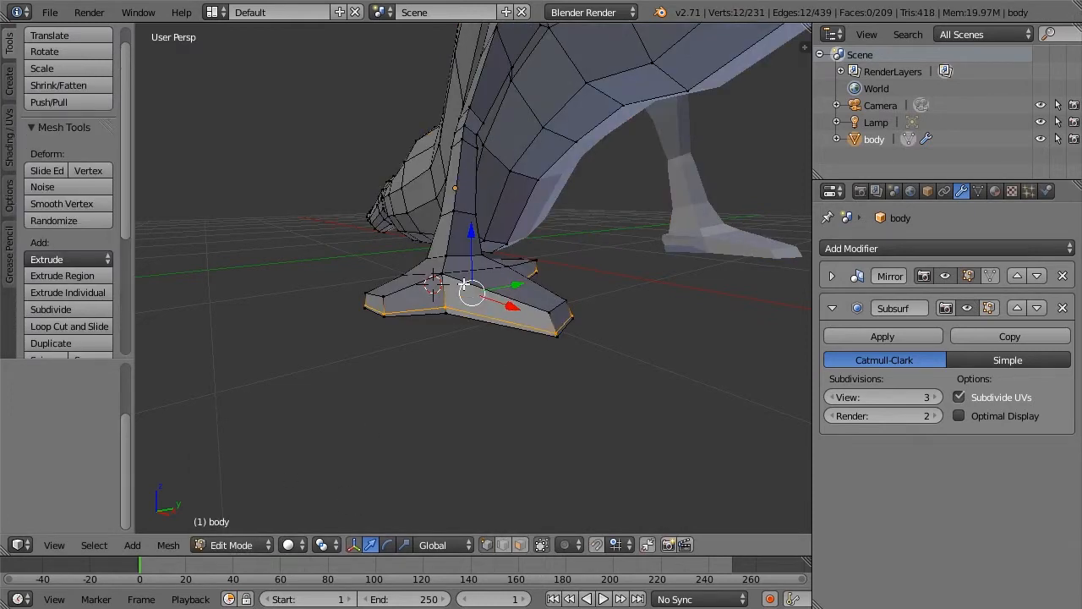
pyautogui.moveTo(541, 353); pyautogui.dragTo(507, 401, button='middle')
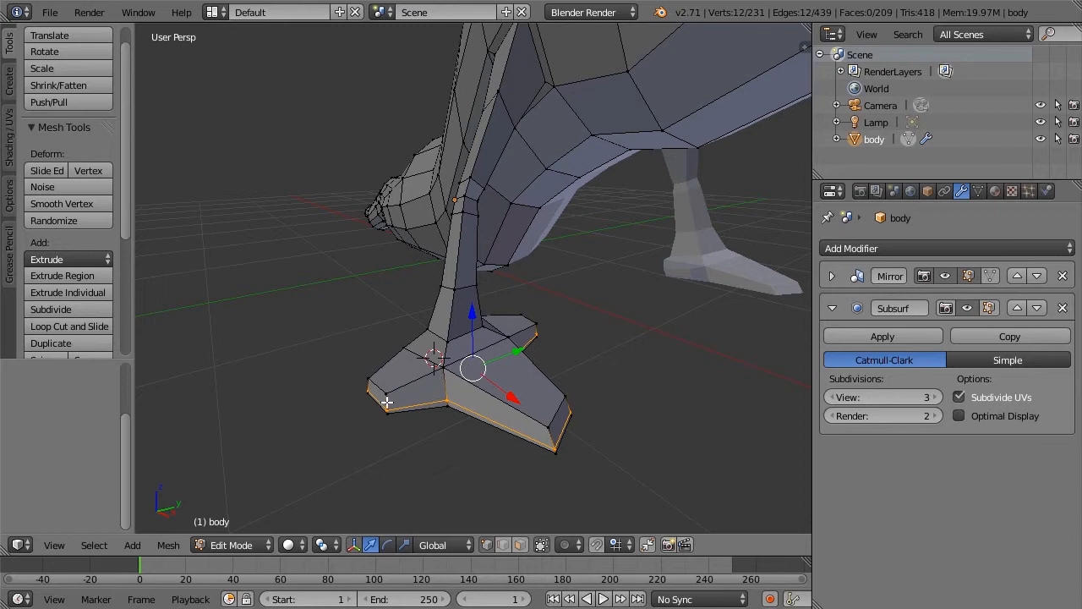
pyautogui.hotkey('ctrl', 'r')
pyautogui.click(490, 392)
pyautogui.click(463, 373)
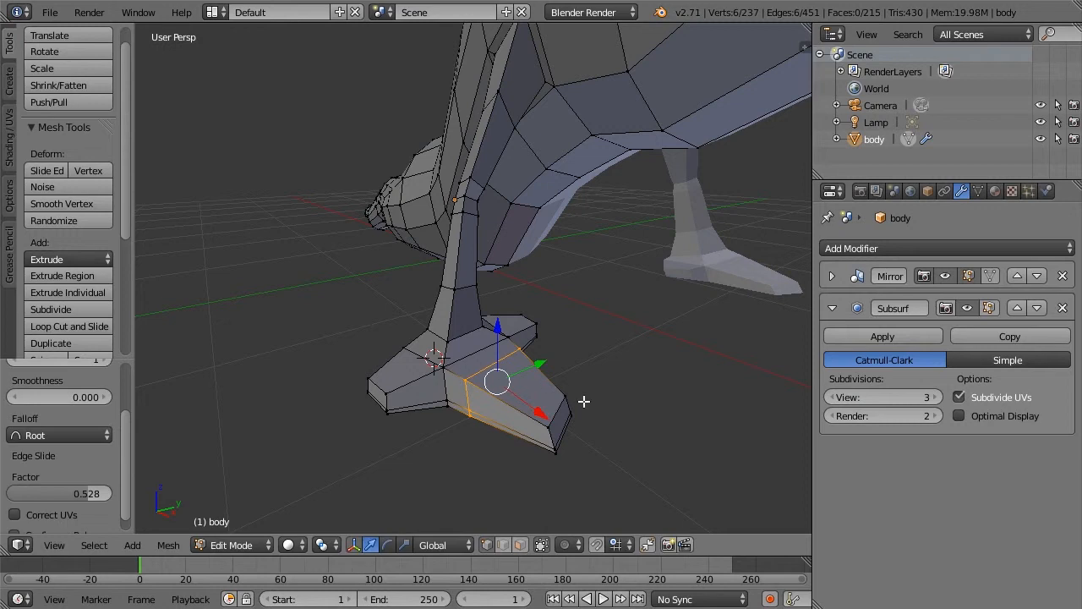
# Show the smoothed body in Object Mode and examine the refined foot and the overall creature.
pyautogui.click(247, 544)
pyautogui.click(289, 512)
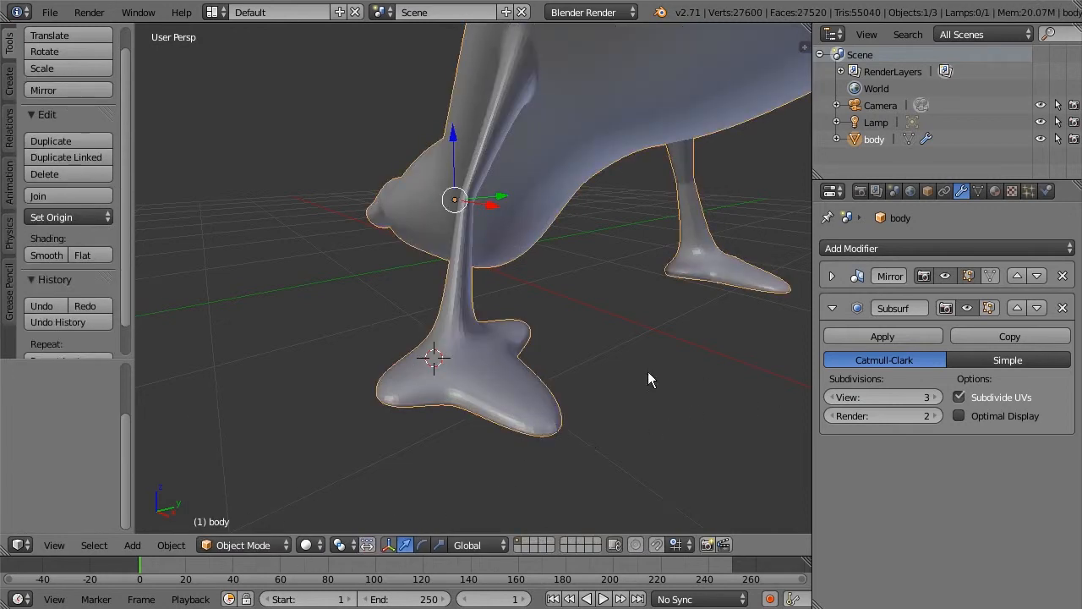
pyautogui.scroll(-4, 645, 397)
pyautogui.moveTo(650, 395); pyautogui.dragTo(683, 287, button='middle')
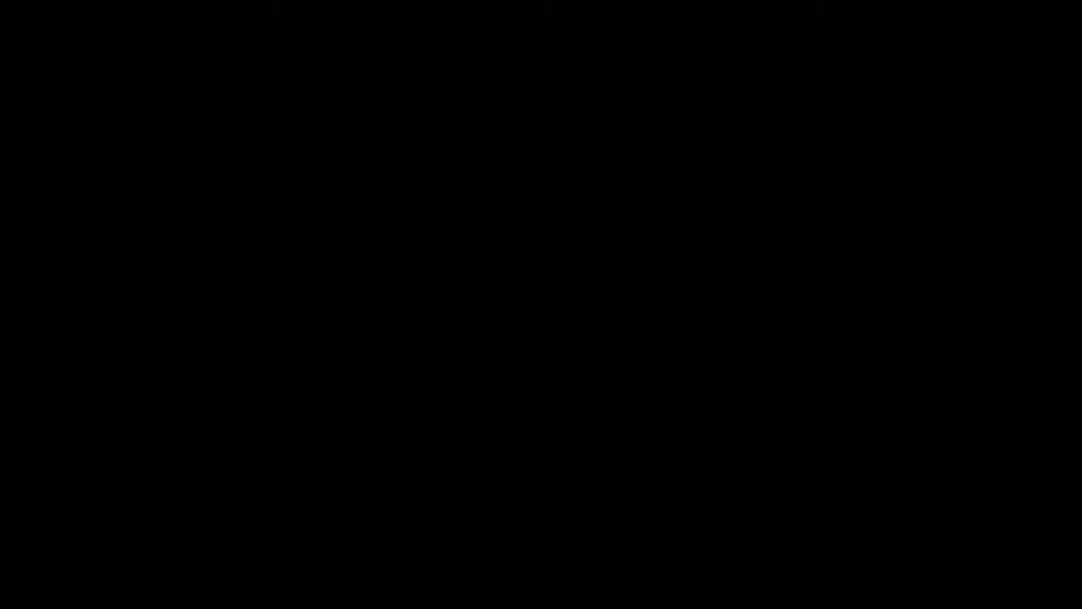